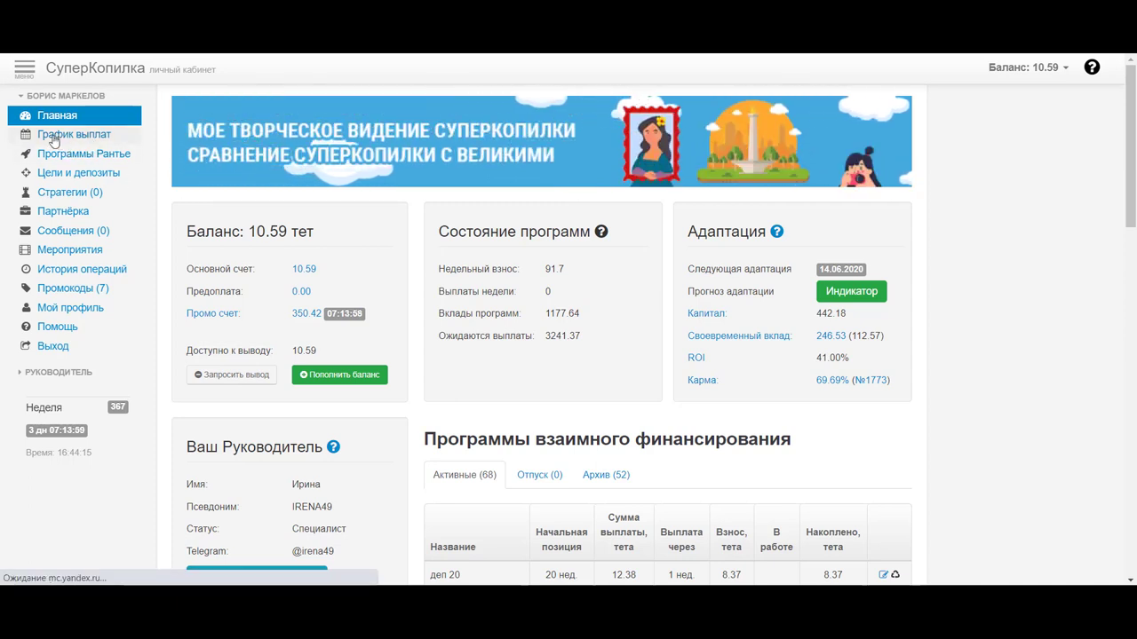
- Open the payout schedule and examine the payout sizes, free amounts and creation options for weeks 0 to 29
click(54, 138)
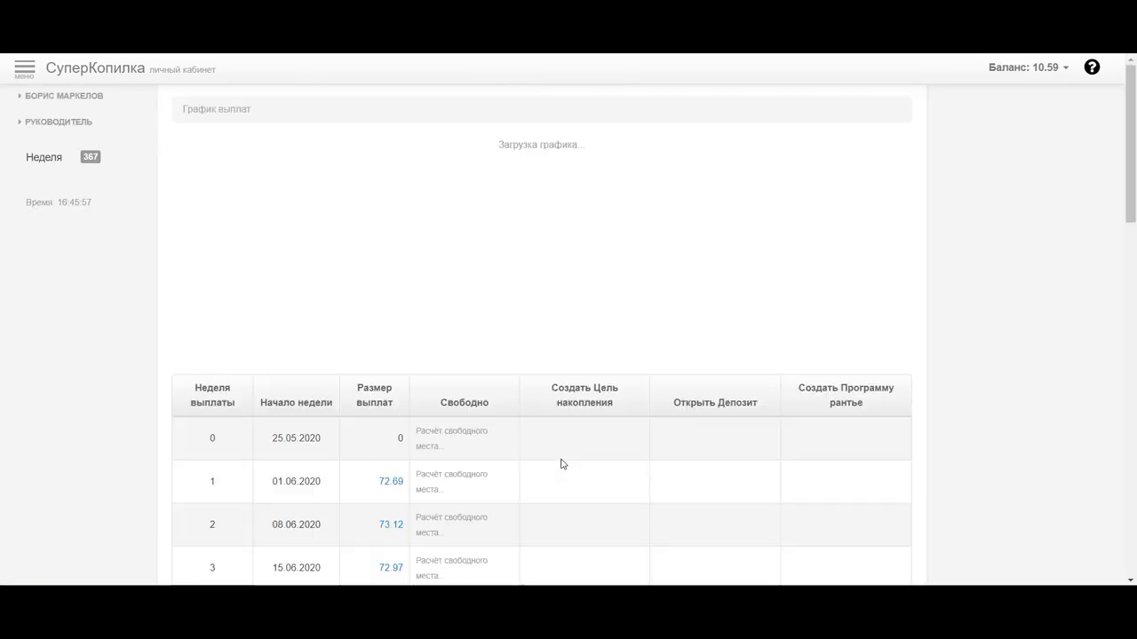
scroll(555, 461, down, 2)
scroll(555, 462, down, 5)
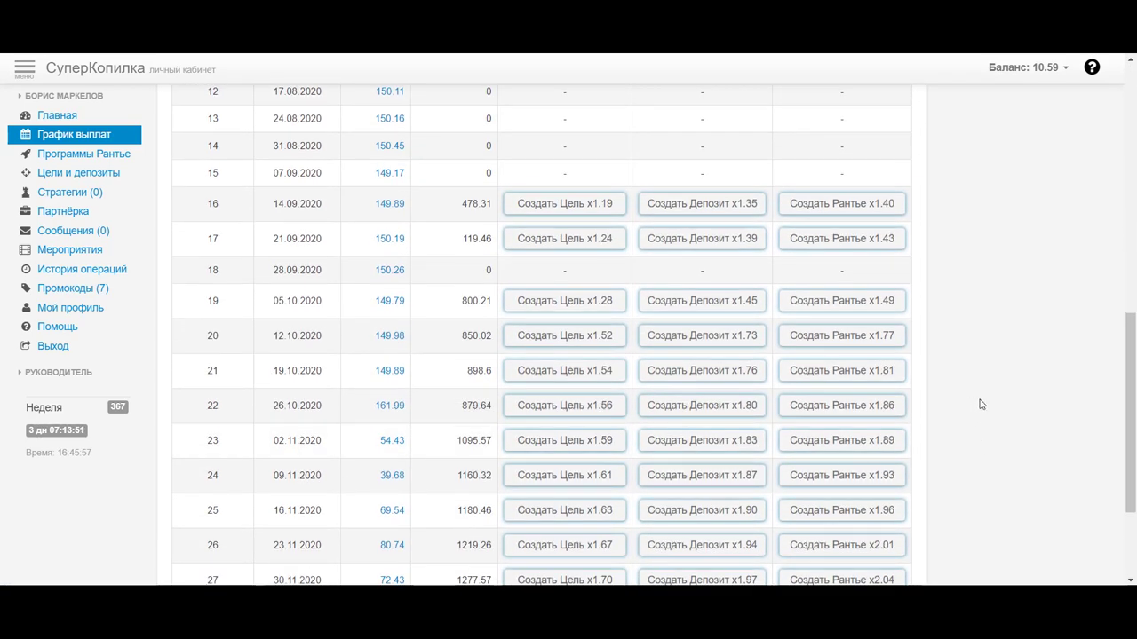
scroll(981, 404, down, 2)
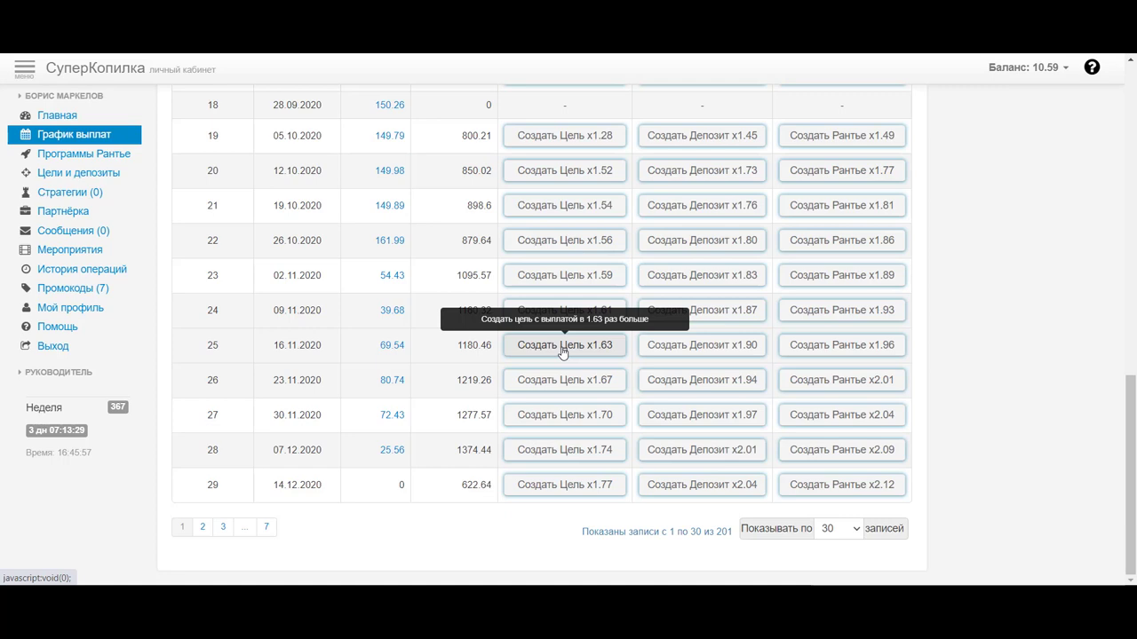
scroll(562, 352, up, 3)
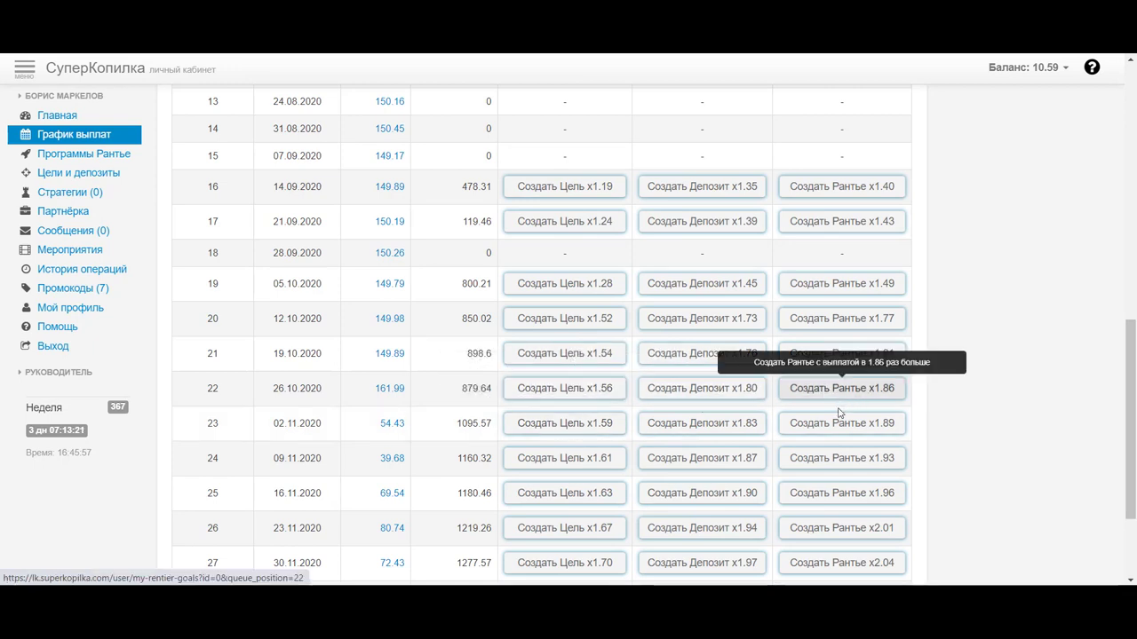
scroll(808, 477, down, 2)
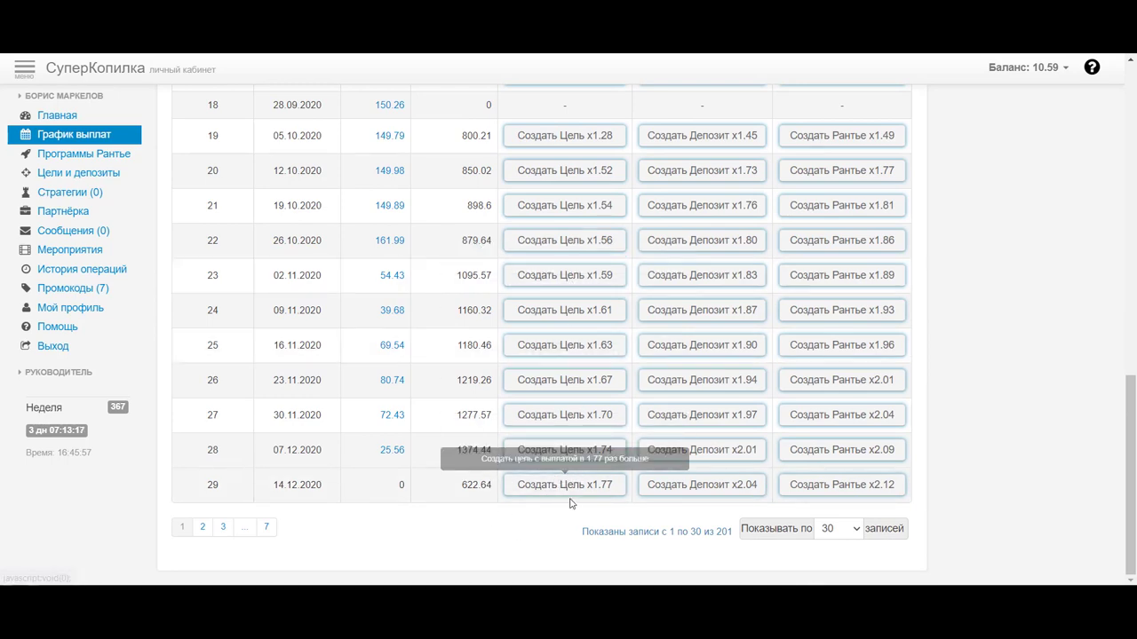
scroll(538, 421, up, 10)
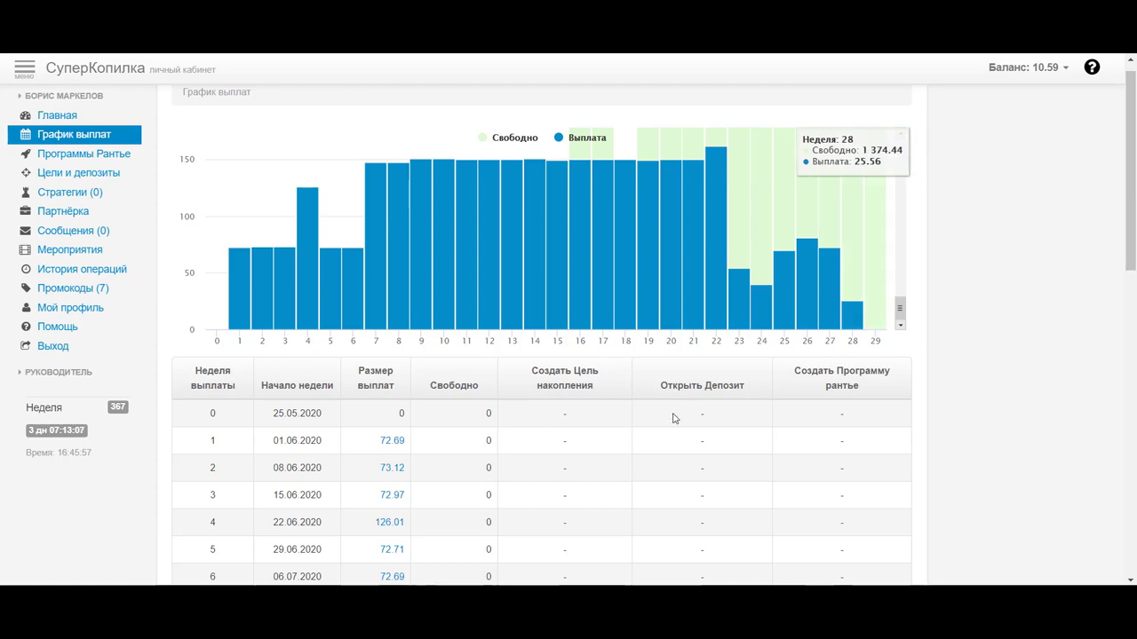
scroll(727, 478, down, 1)
scroll(855, 347, down, 7)
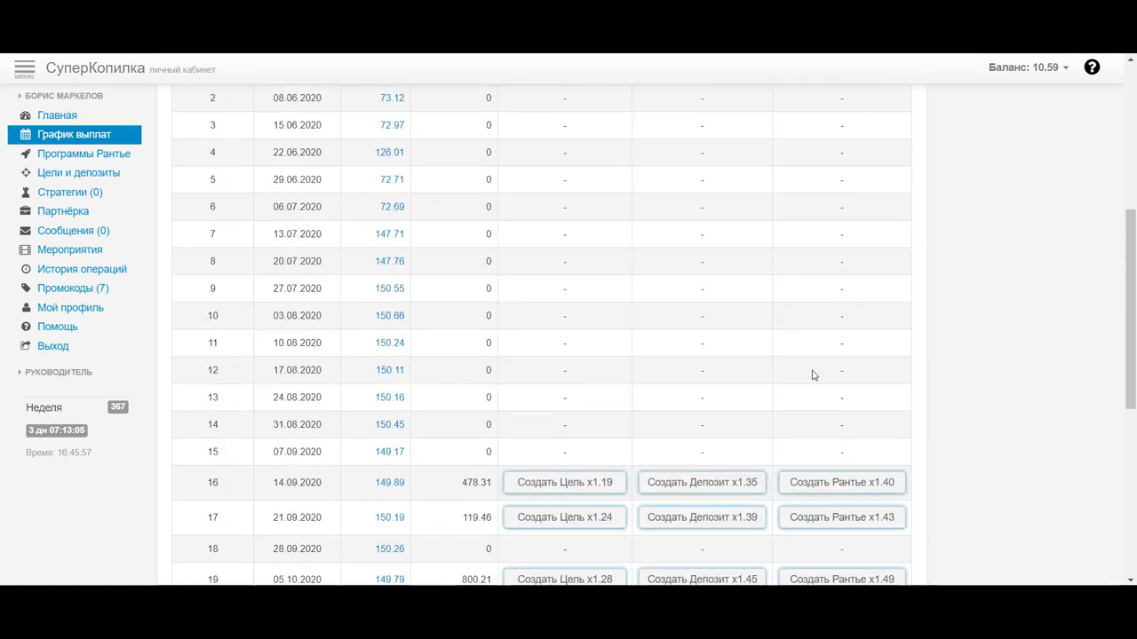
scroll(802, 388, down, 2)
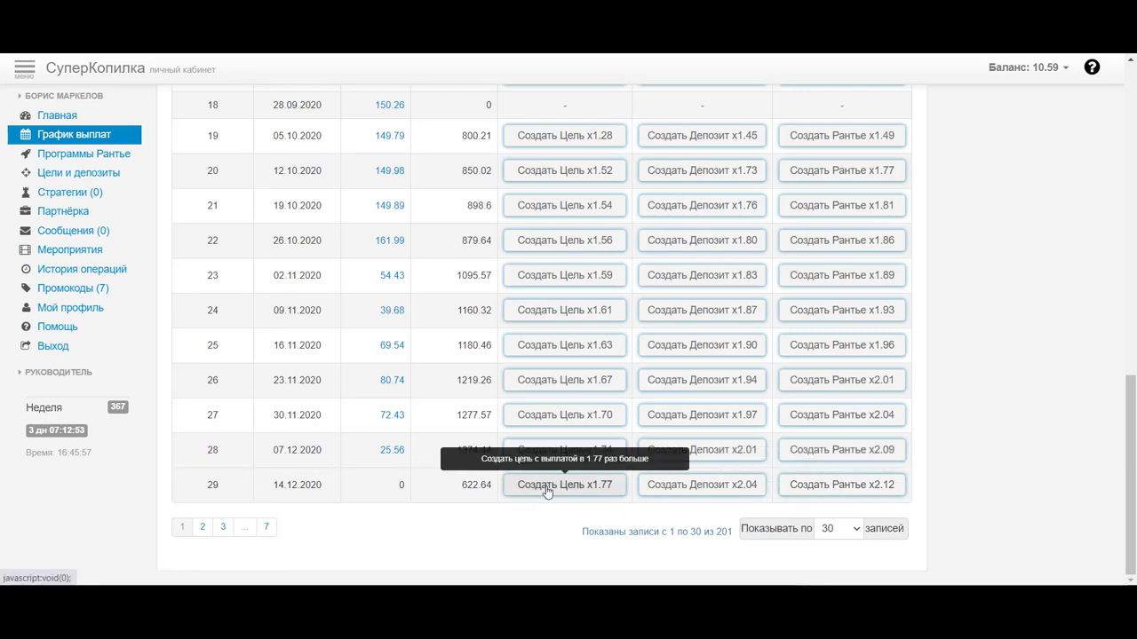
scroll(547, 491, up, 10)
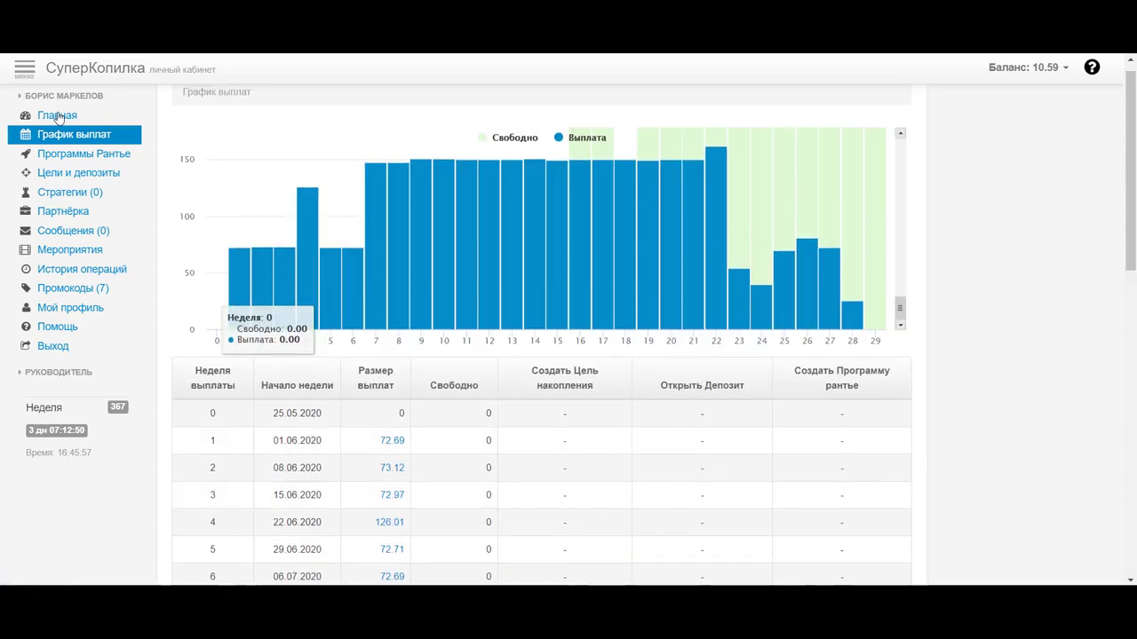
- Revisit the home page, reopen the payout schedule and start a new deposit for week 29
click(59, 117)
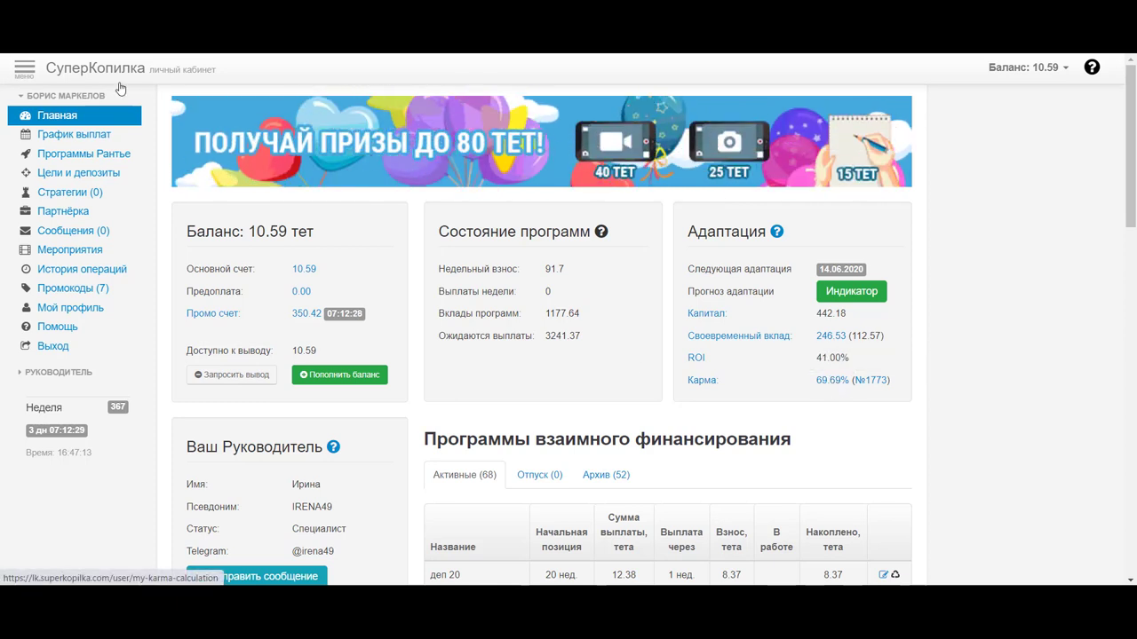
click(57, 137)
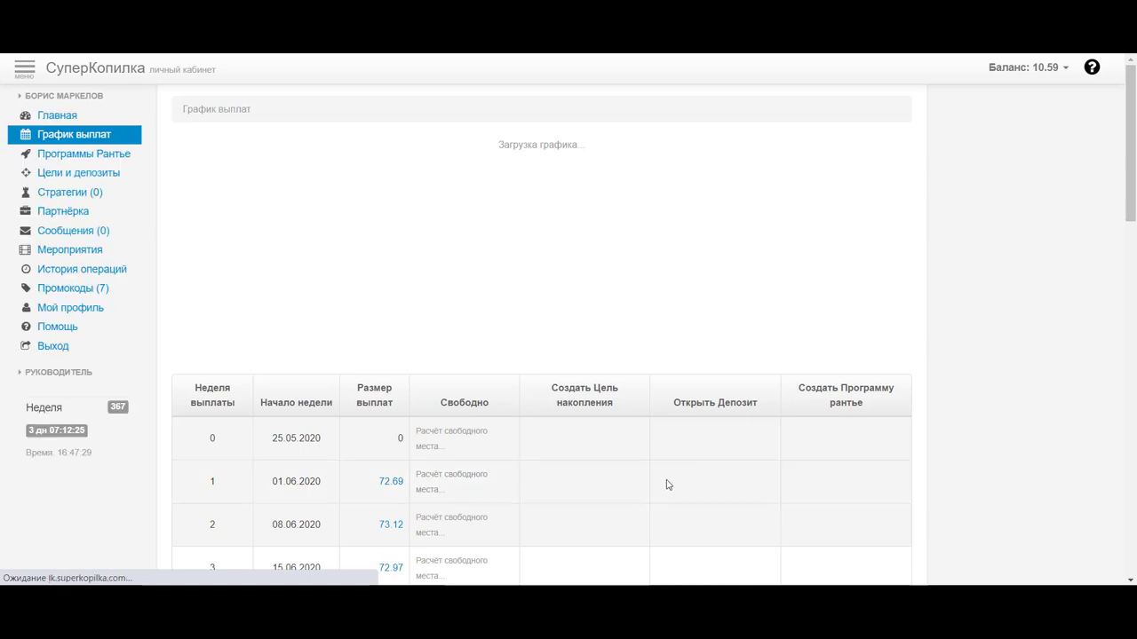
scroll(669, 488, down, 10)
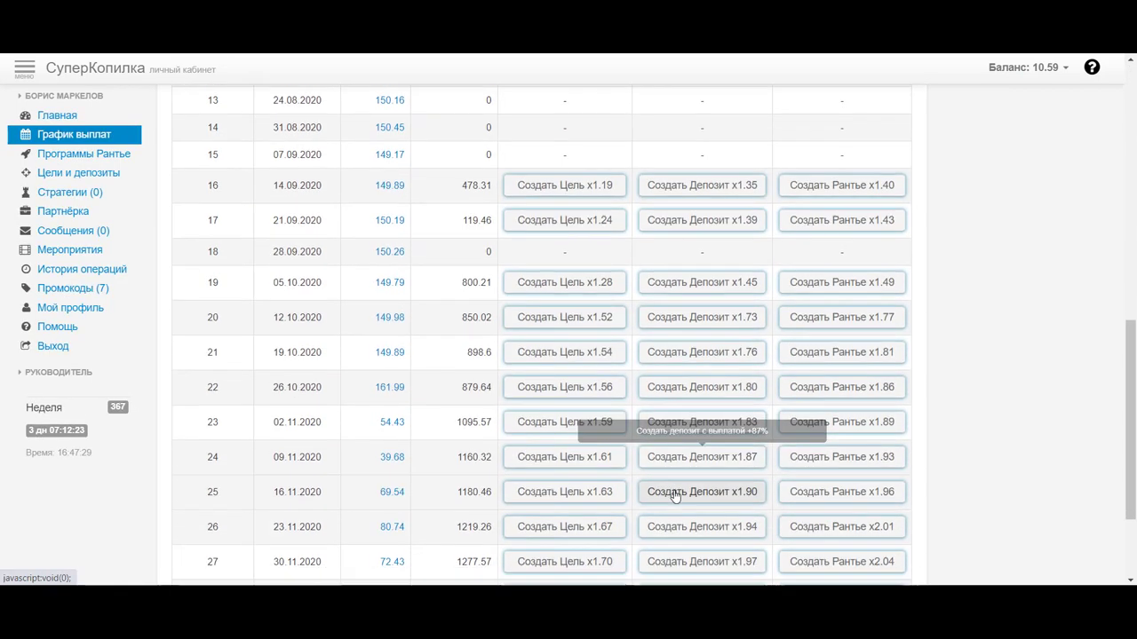
scroll(673, 496, down, 3)
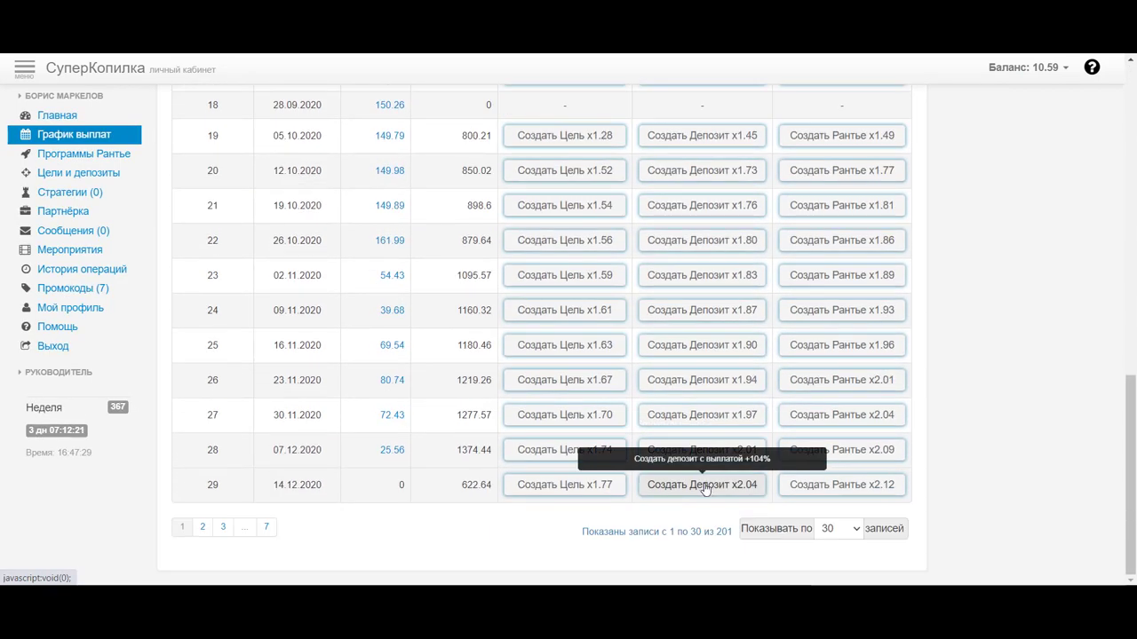
click(701, 487)
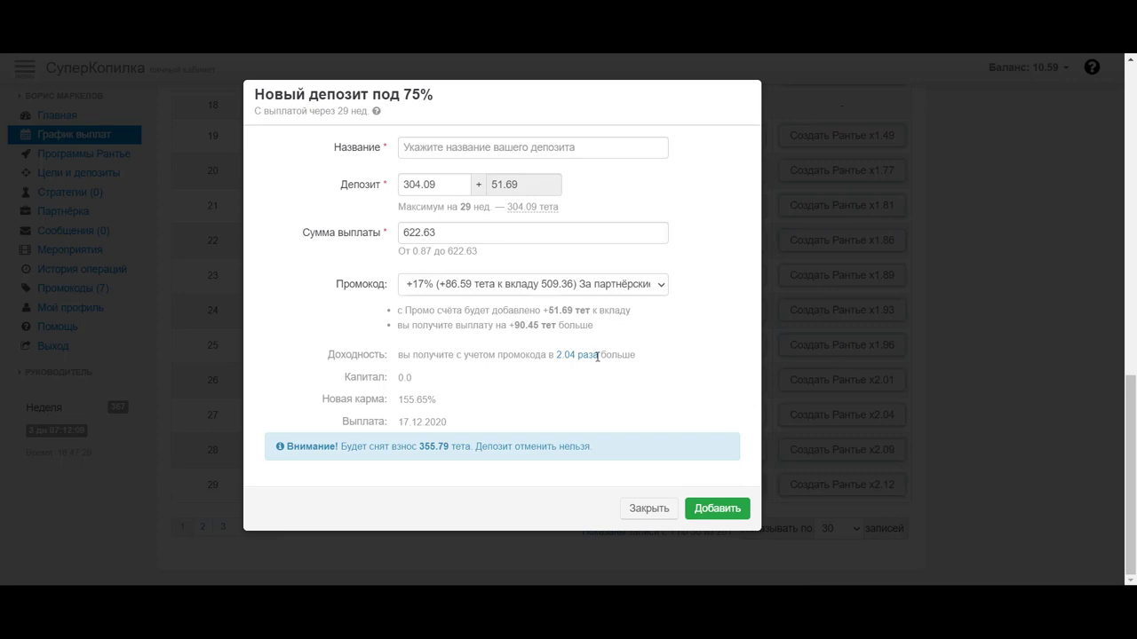
- Set the payout sum of the new week 29 deposit to 10.59
drag(444, 233, 362, 237)
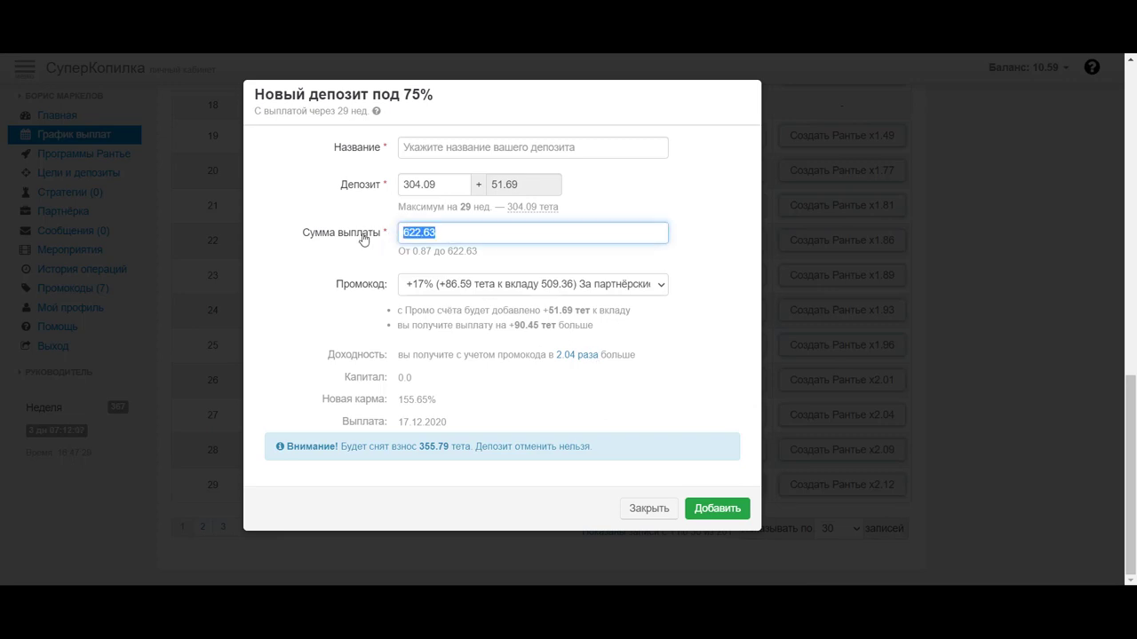
text(10)
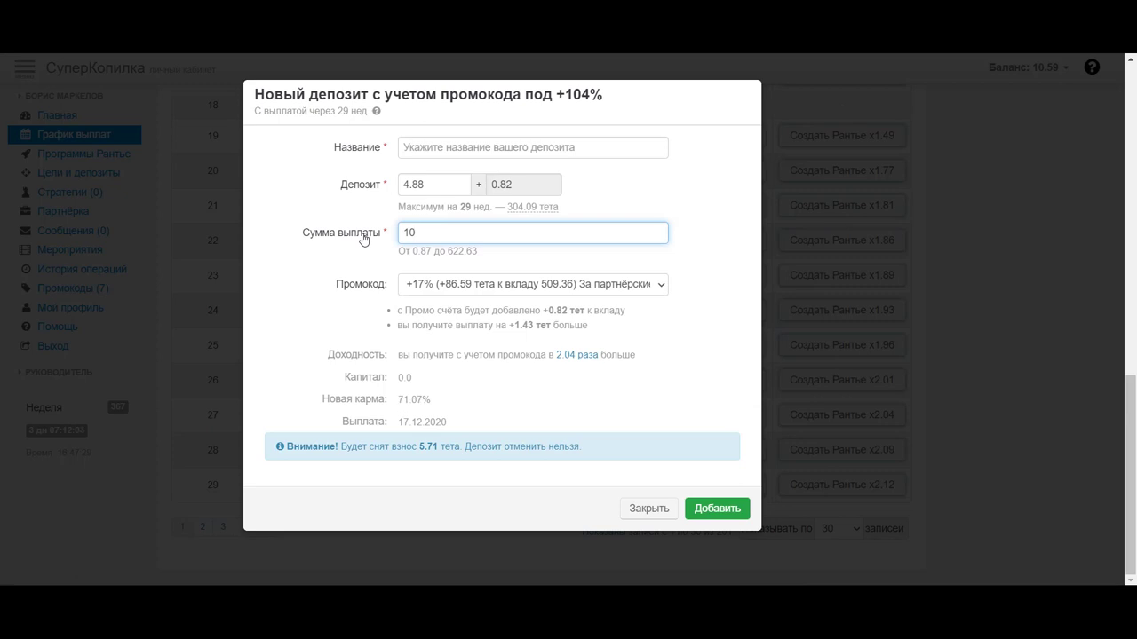
text(.59)
- Copy the 10.59 payout sum and paste it over the deposit amount
drag(433, 230, 400, 229)
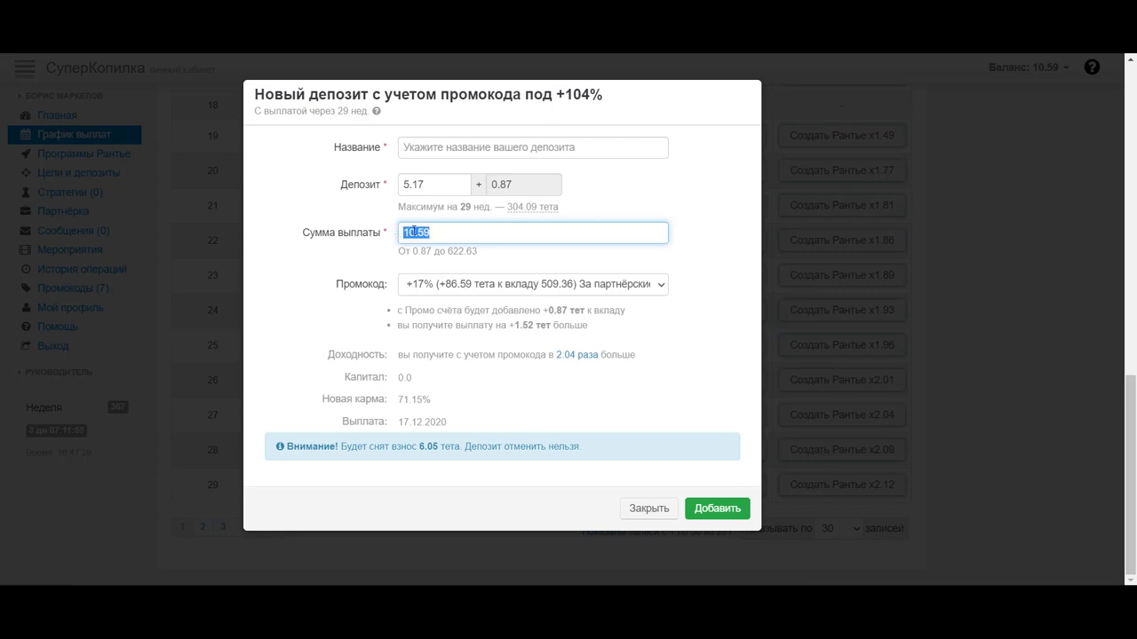
right_click(414, 231)
click(470, 259)
drag(437, 184, 395, 185)
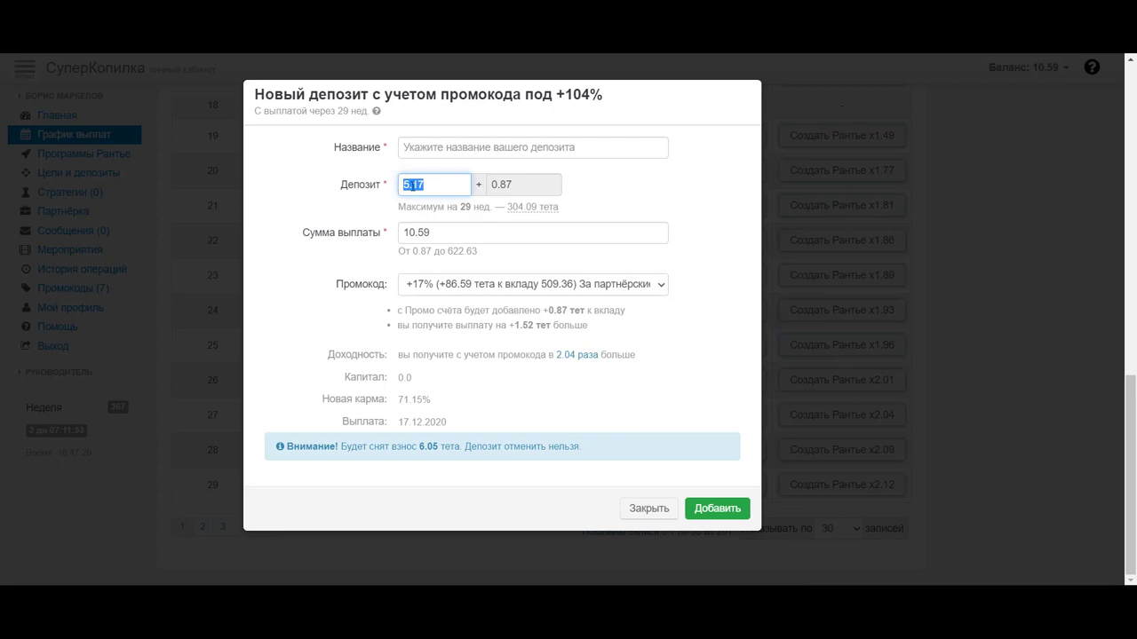
right_click(413, 186)
click(466, 234)
click(599, 216)
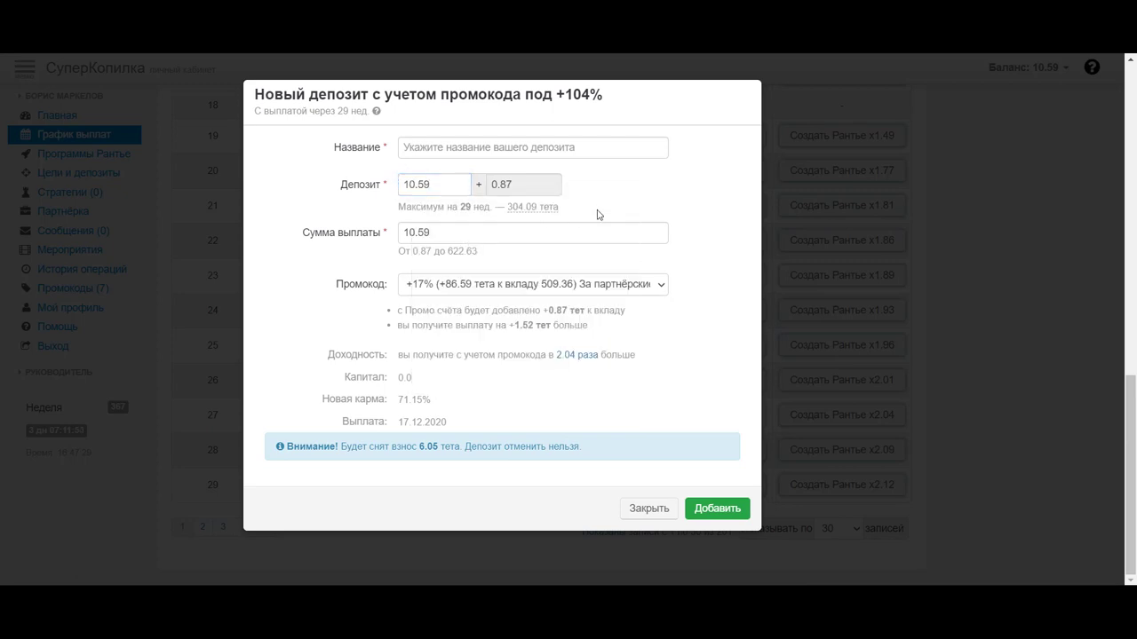
- Clear the payout sum, enter 10,59 as the deposit amount, and close the deposit form without adding it
click(441, 234)
key(BackSpace)
key(BackSpace)
key(BackSpace)
key(BackSpace)
key(BackSpace)
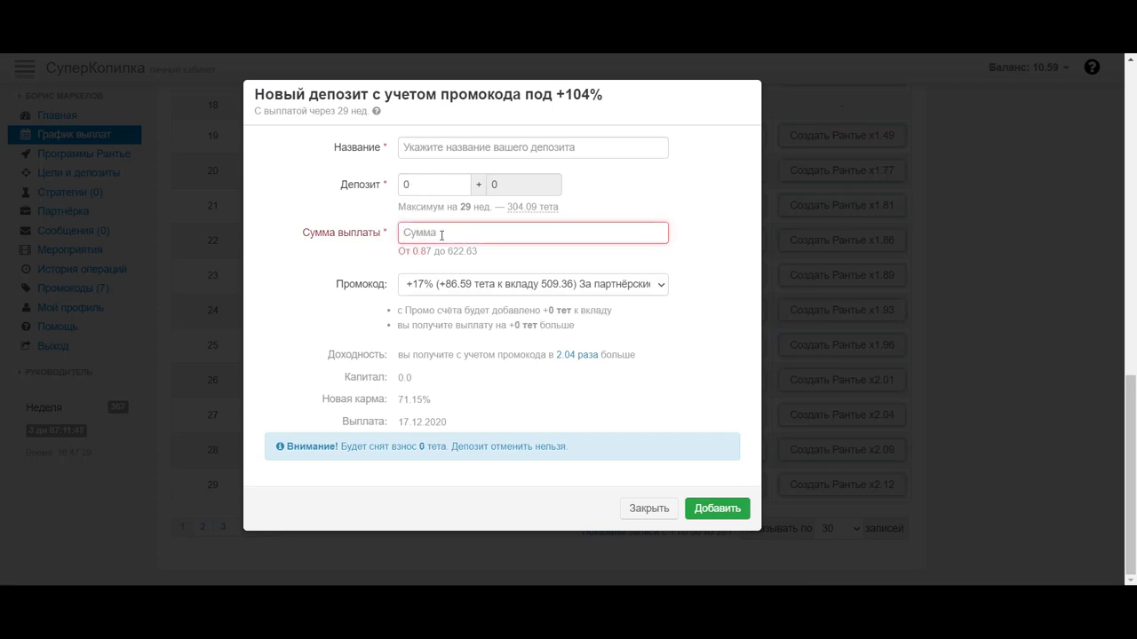
click(406, 184)
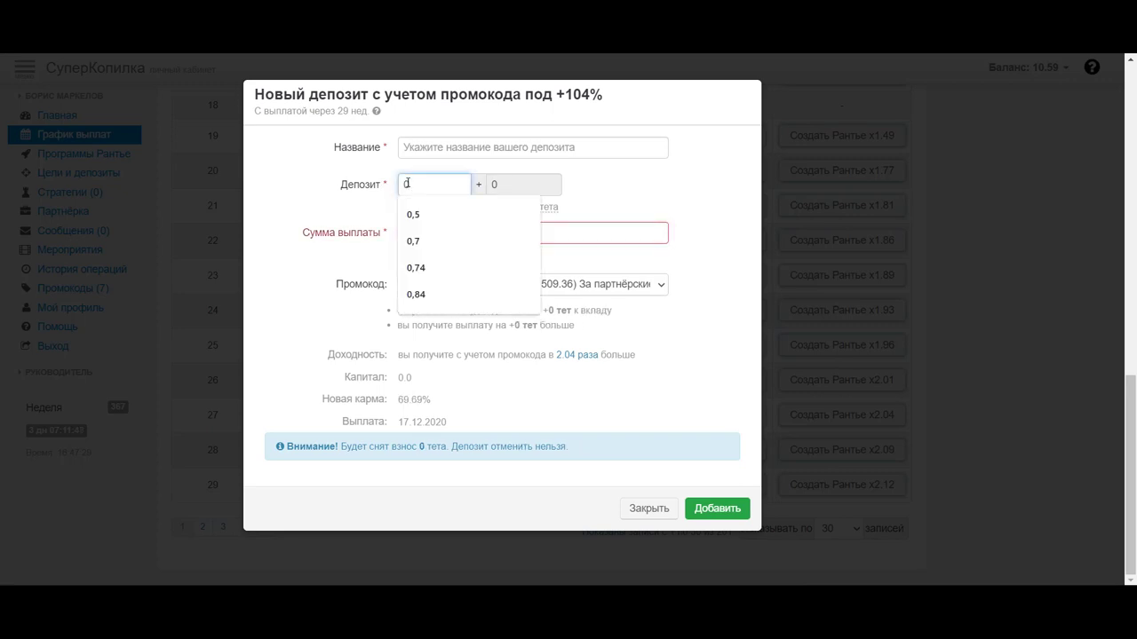
key(BackSpace)
text(1)
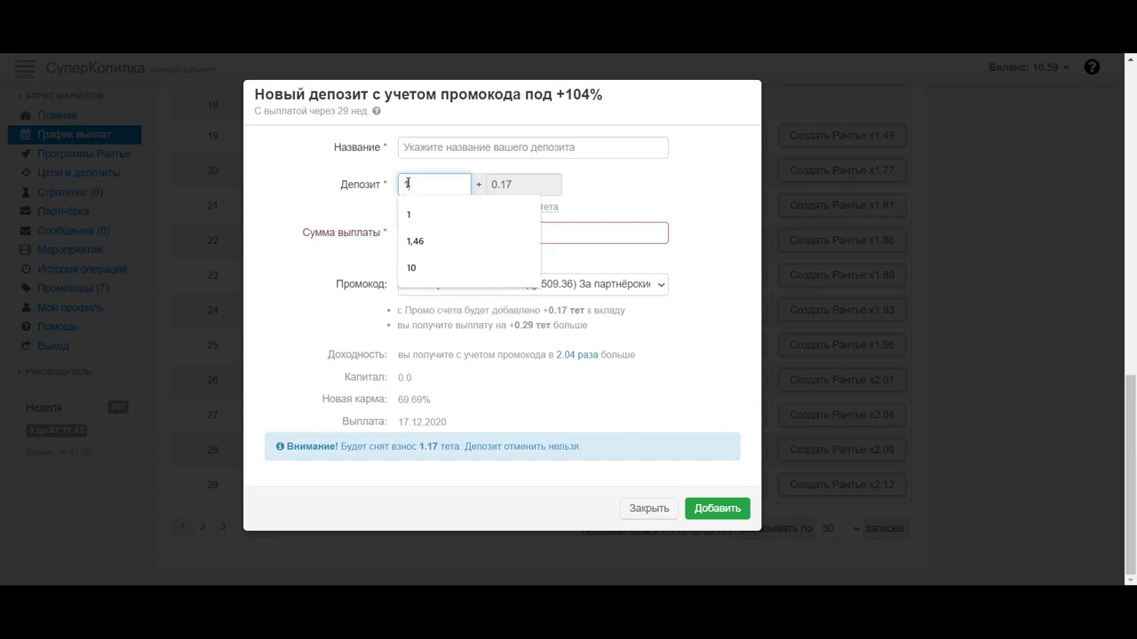
text(0,59)
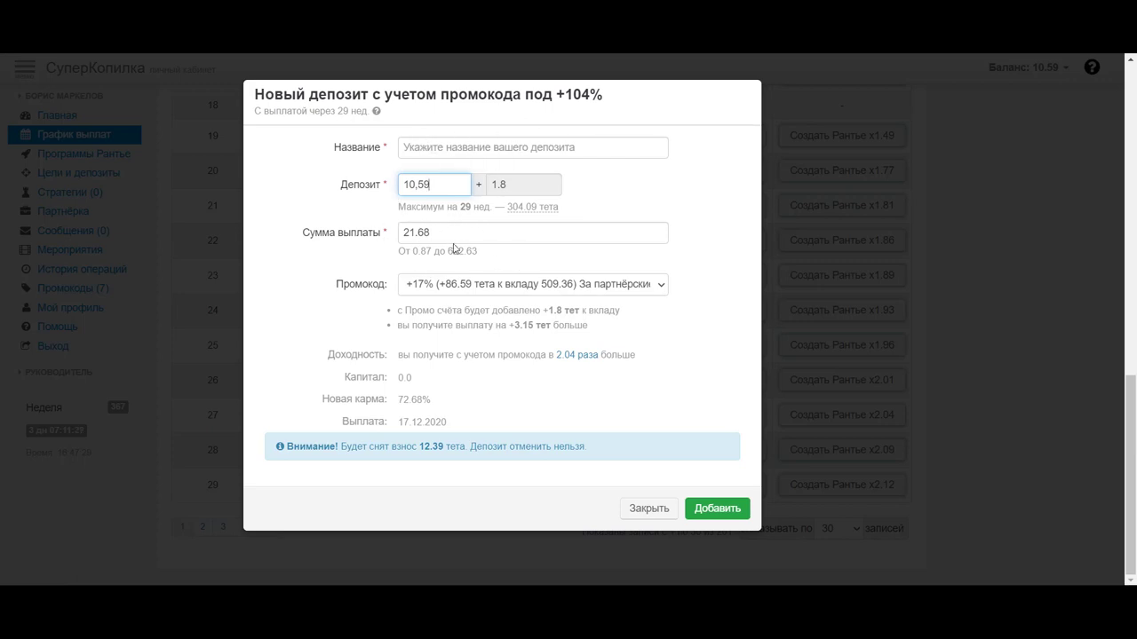
click(647, 509)
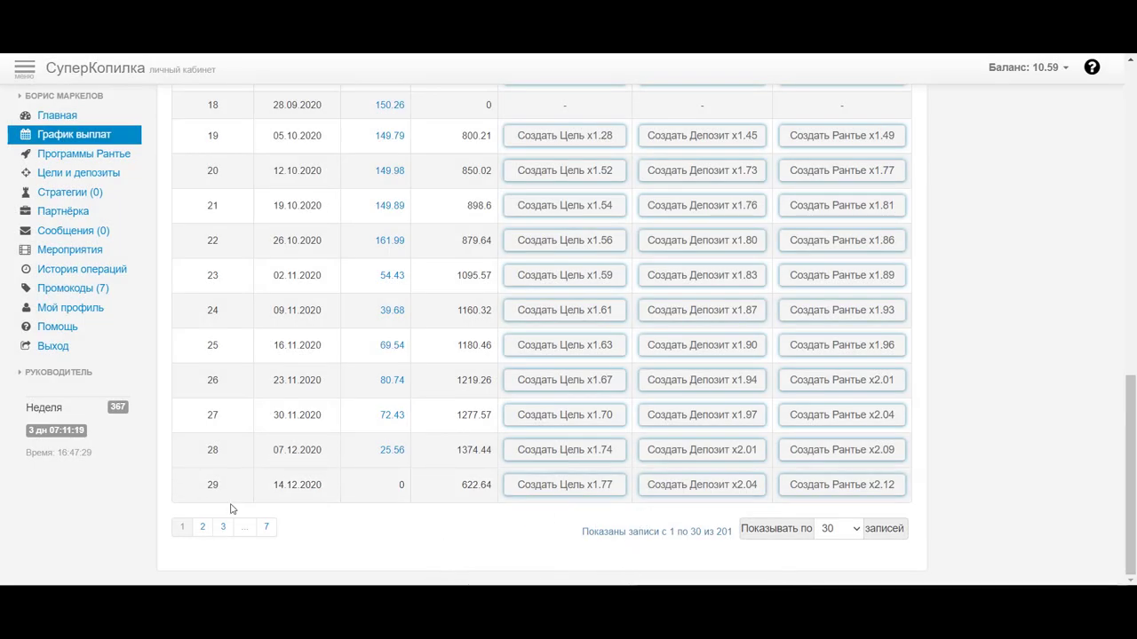
- Start a new savings goal for week 29 and set its payout sum to 25
click(546, 490)
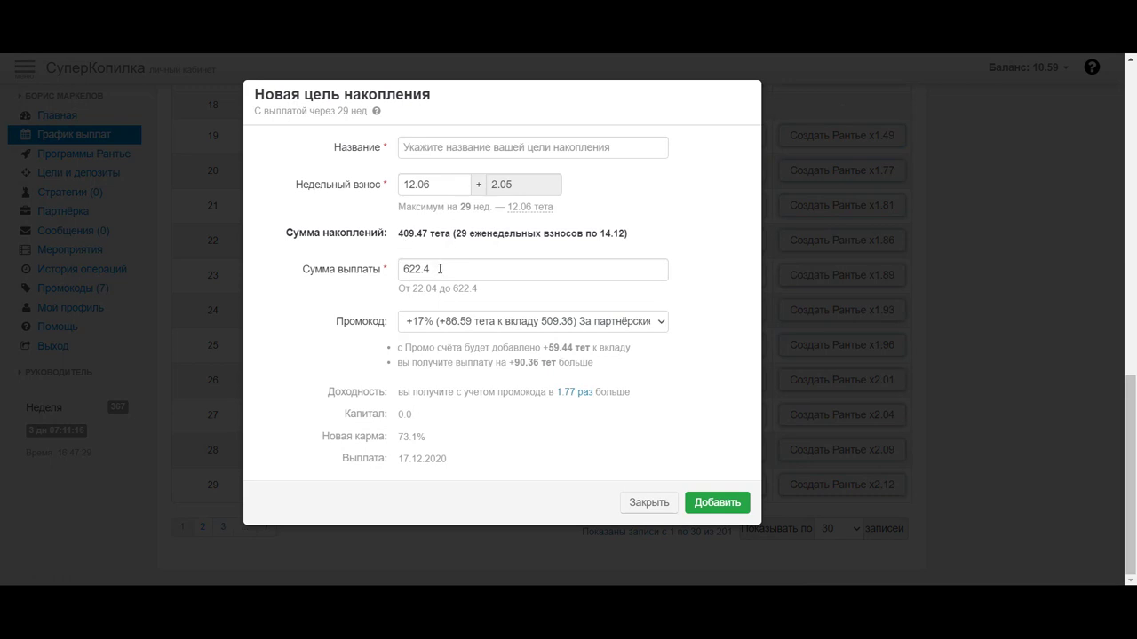
drag(437, 269, 392, 272)
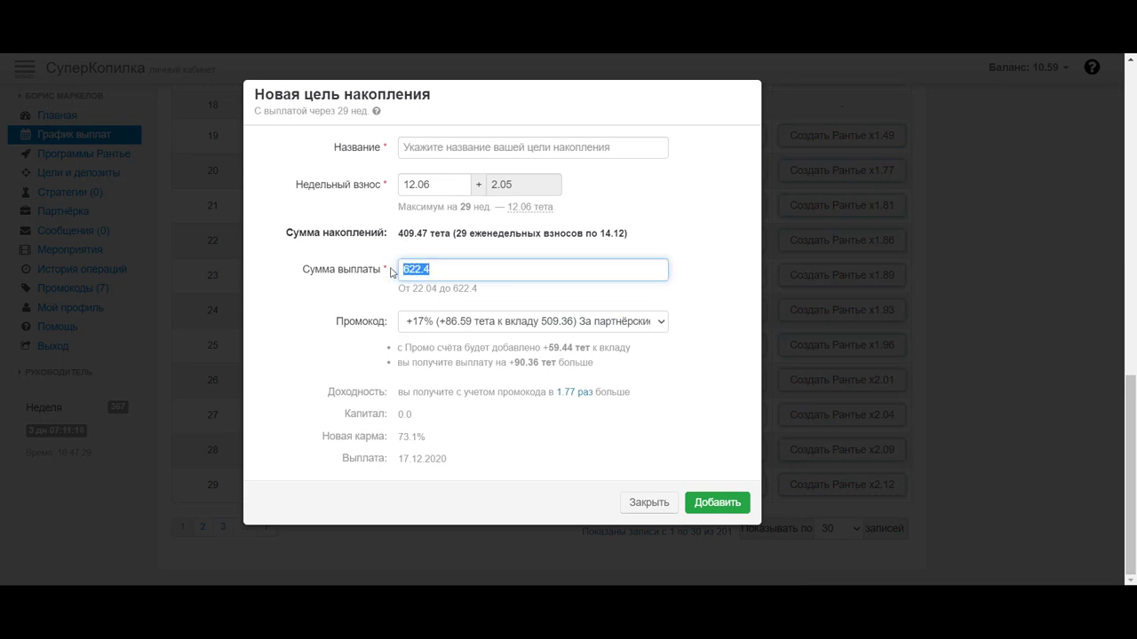
text(25)
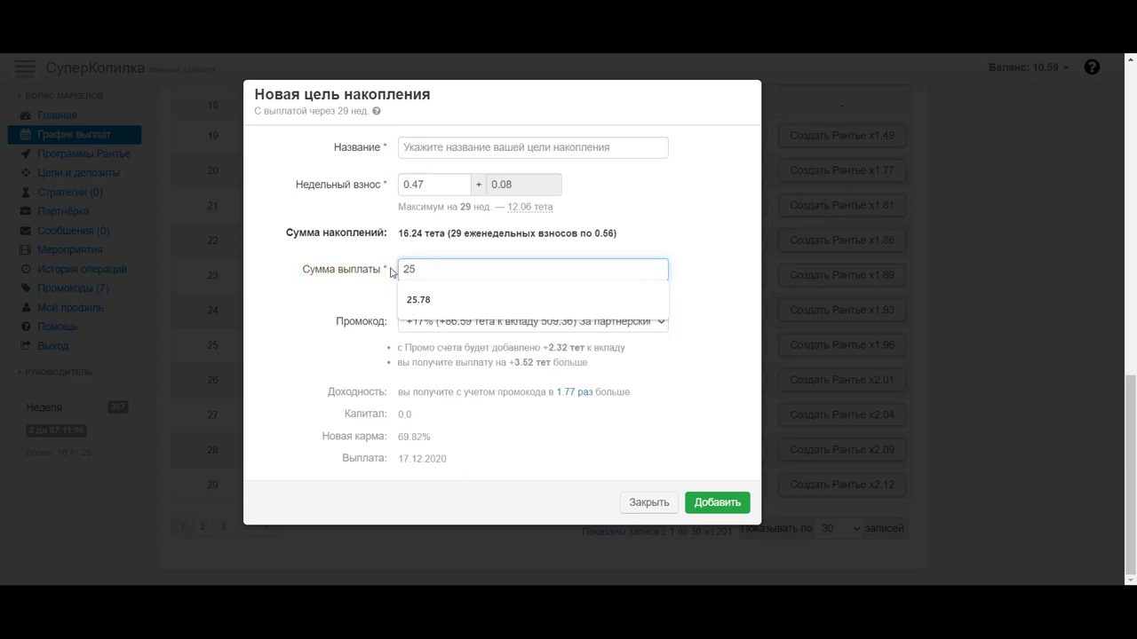
click(693, 232)
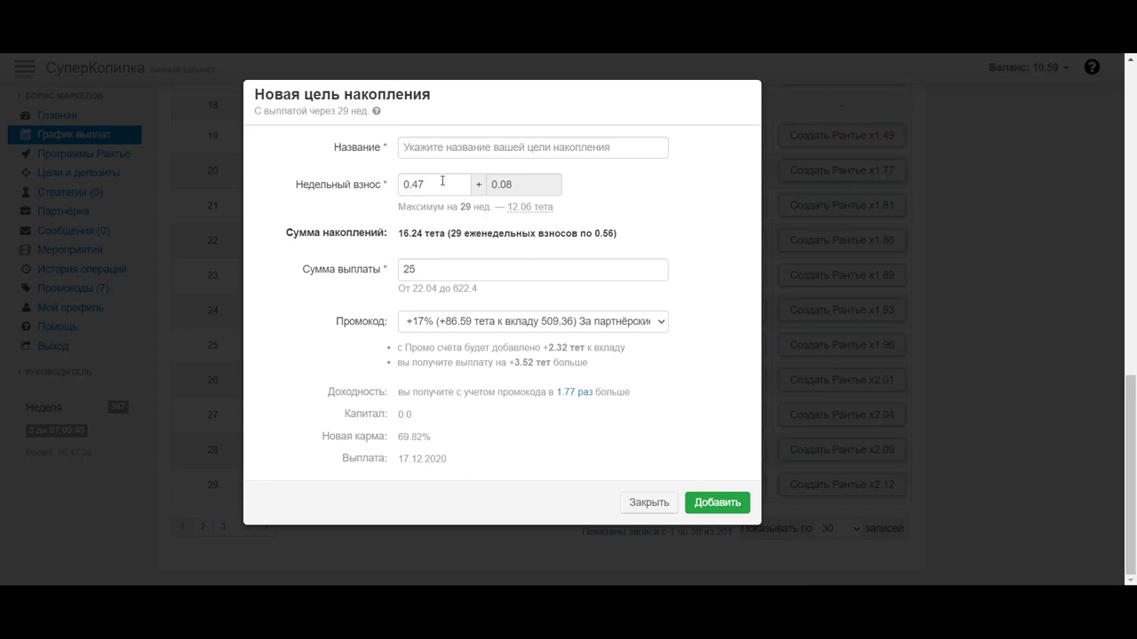
- Replace the savings goal's weekly contribution with 1
drag(430, 184, 410, 184)
text(5)
key(BackSpace)
key(BackSpace)
key(BackSpace)
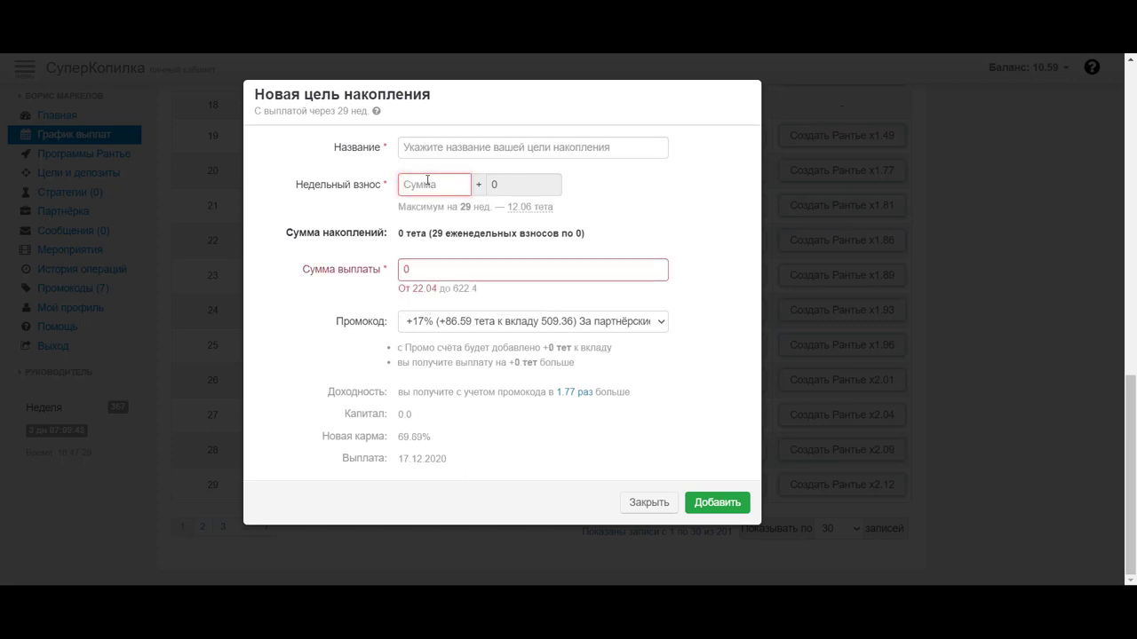
text(1)
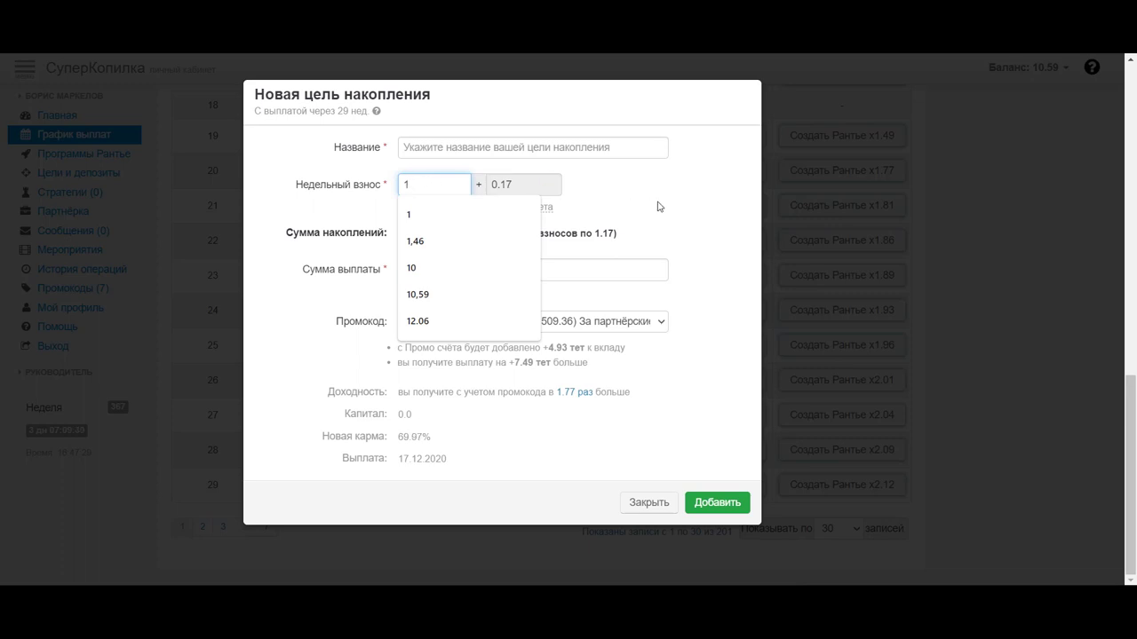
click(658, 206)
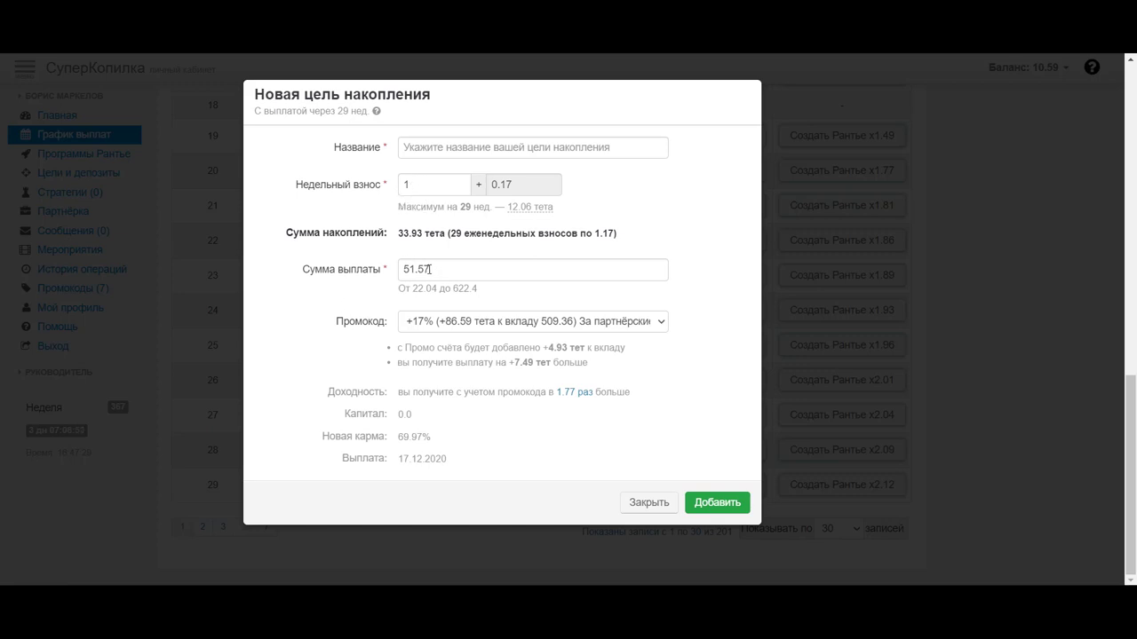
- Name the savings goal "$150-500 в сутки 00" and add it
click(414, 148)
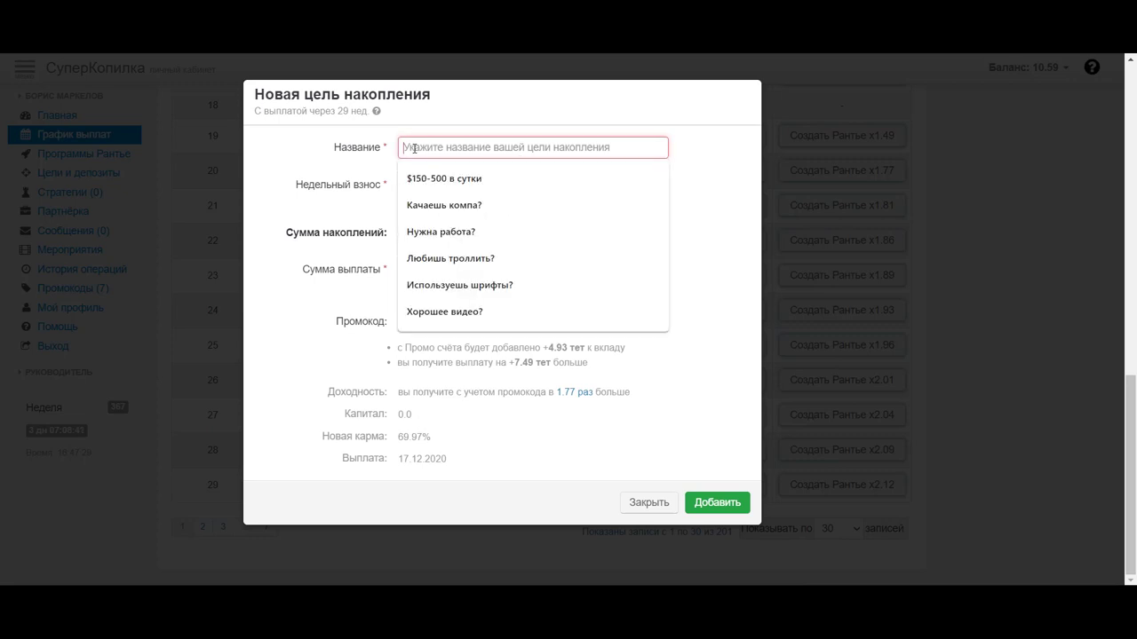
click(439, 183)
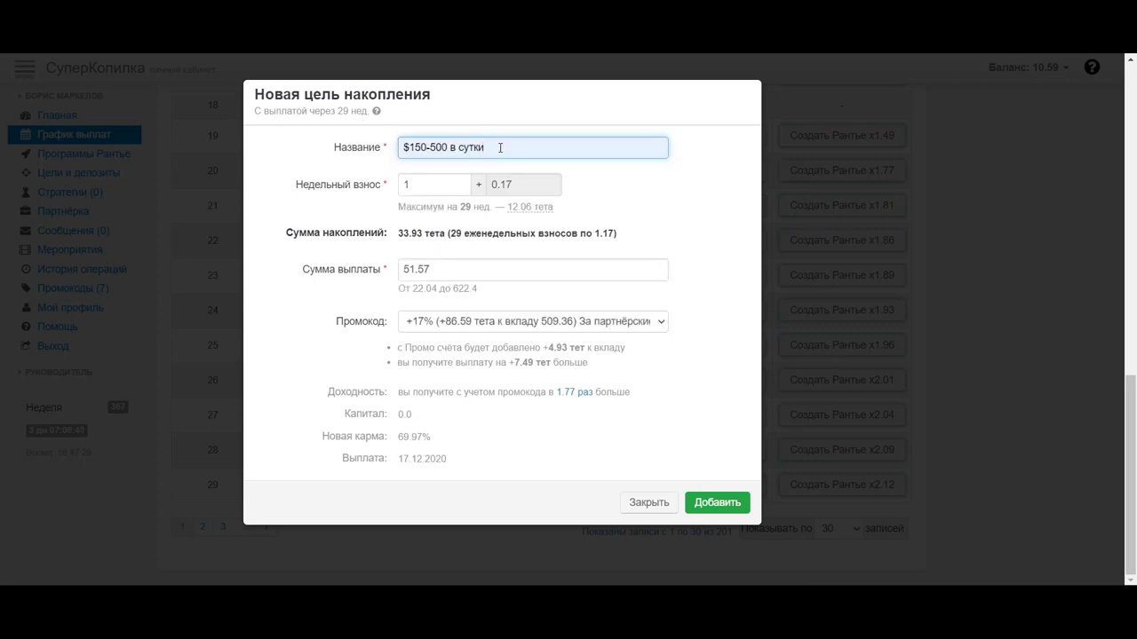
text(00)
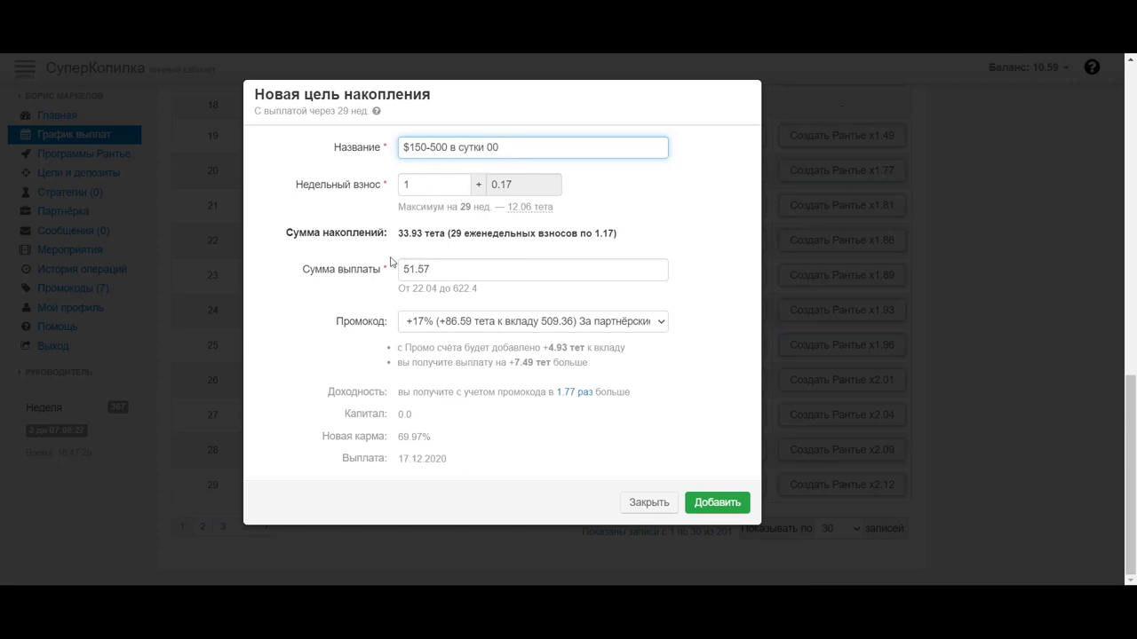
click(722, 507)
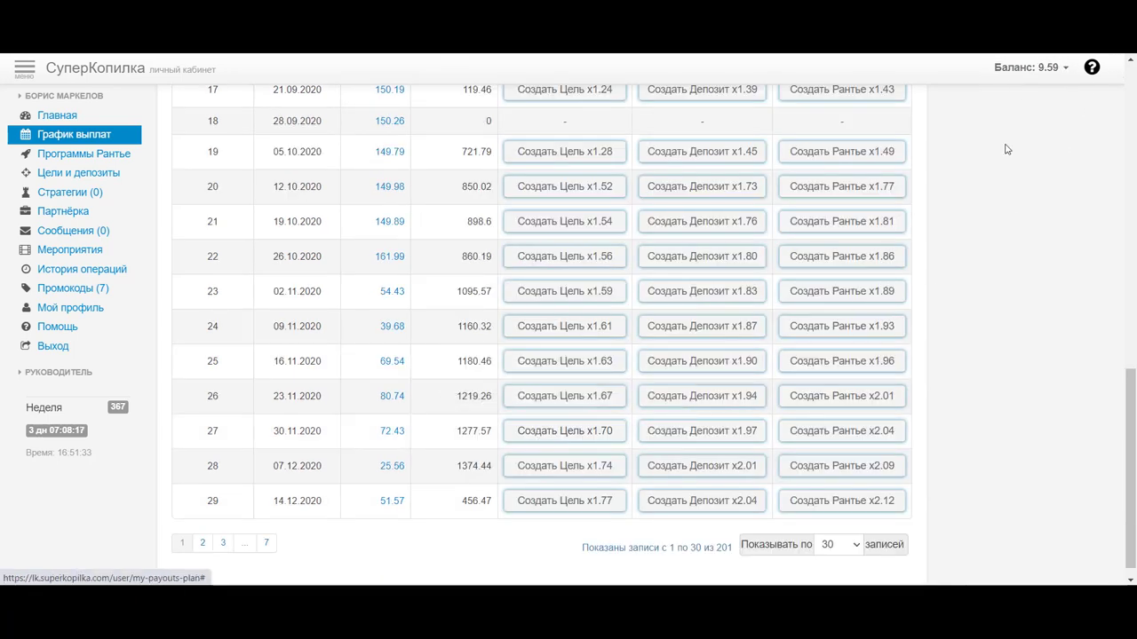
- Check week 29's payout breakdown and start a new deposit for that week with an amount of 5
click(392, 501)
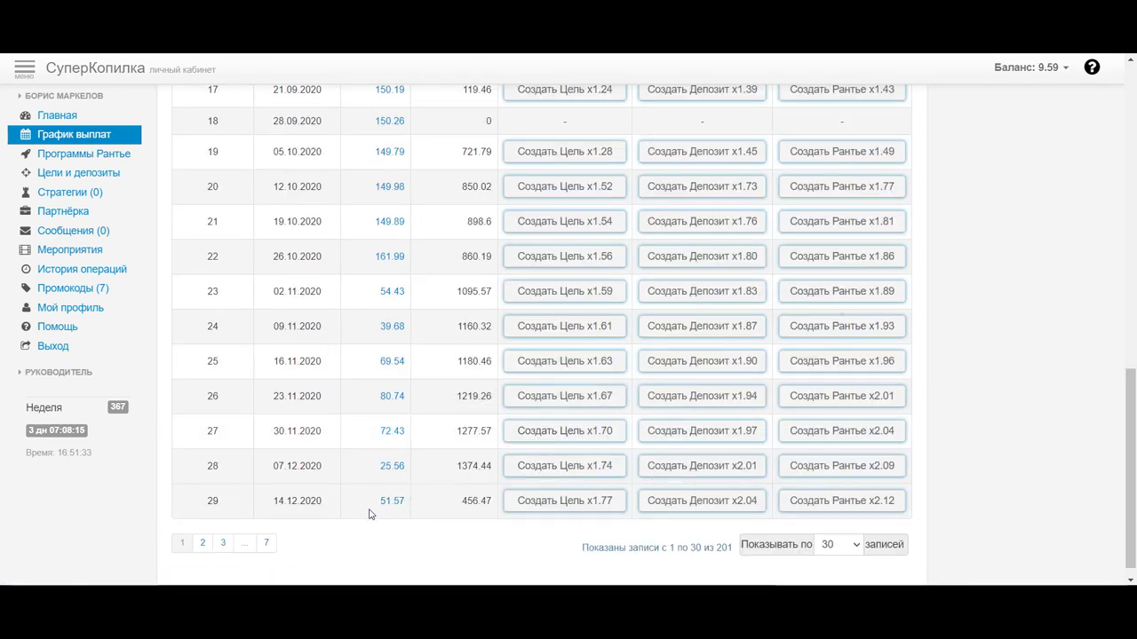
mouse_move(389, 508)
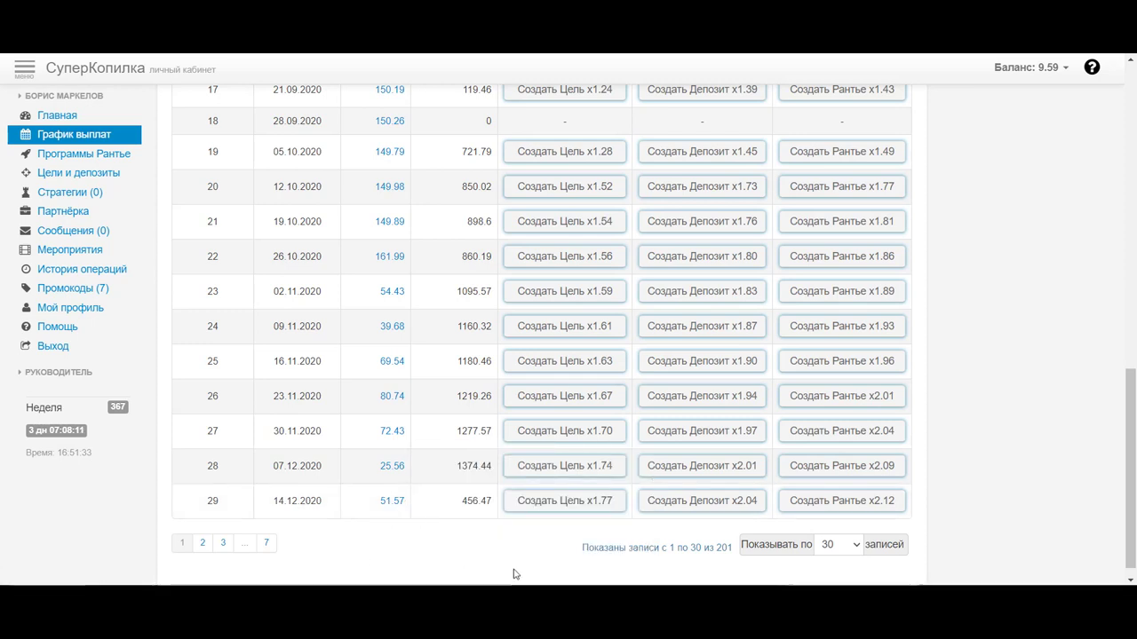
click(716, 503)
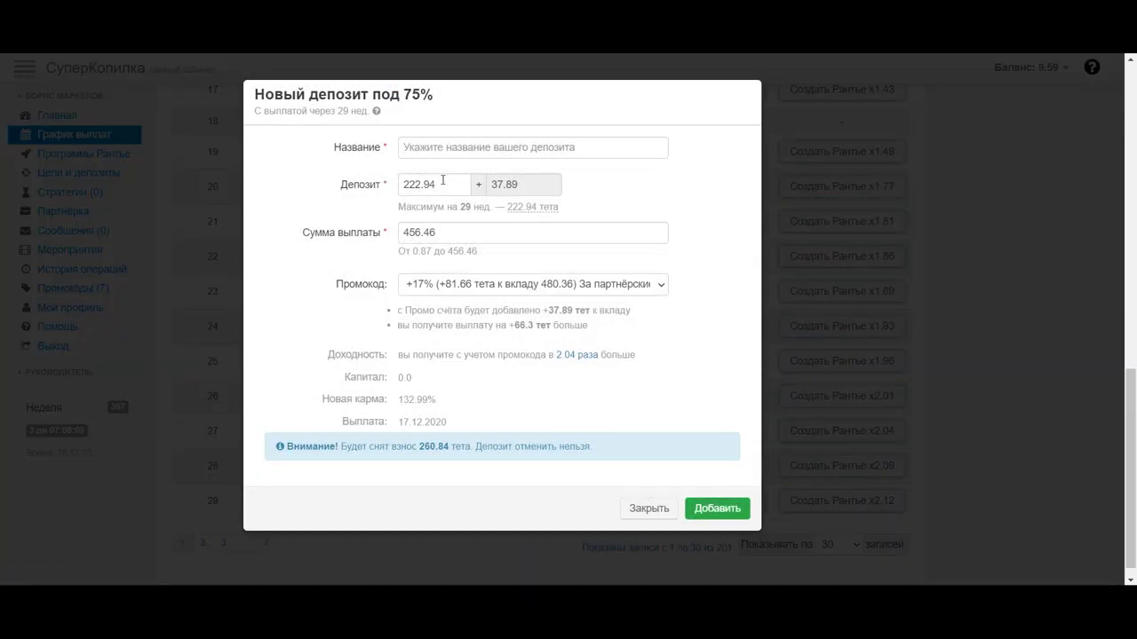
drag(442, 184, 387, 189)
text(5)
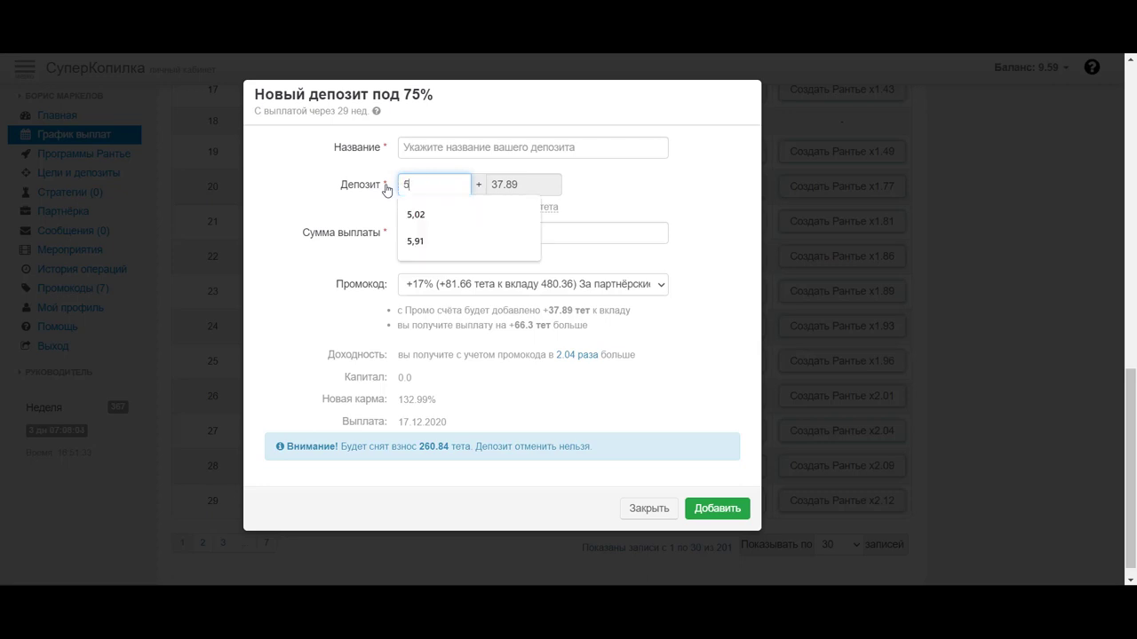
click(635, 191)
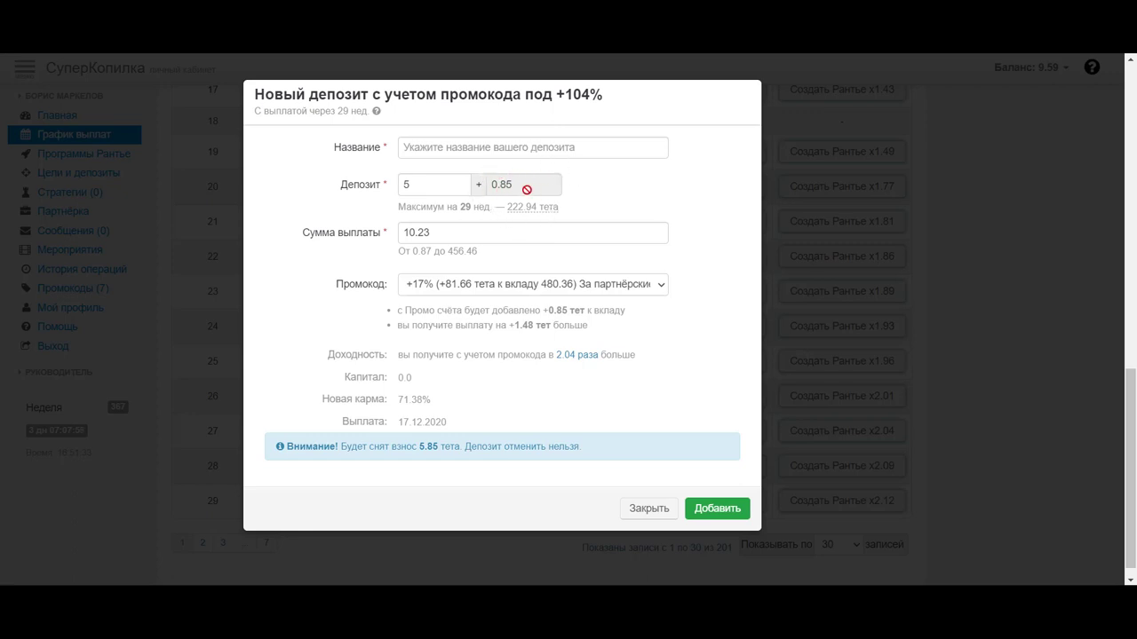
- Name the deposit "$150-500 в сутки 000" and add it
click(418, 149)
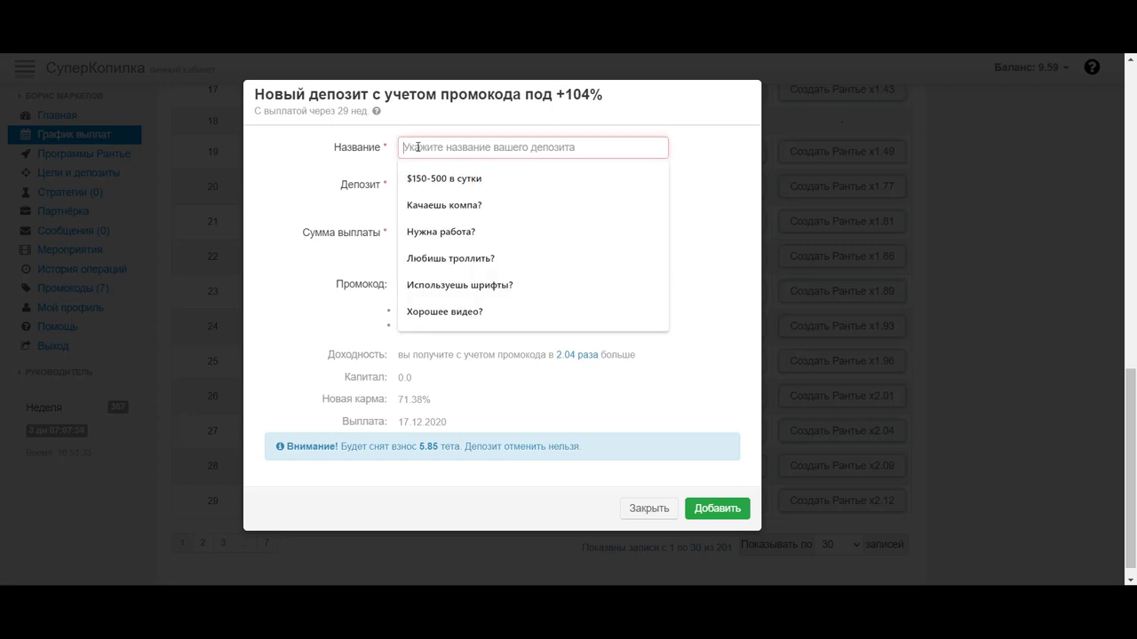
click(452, 178)
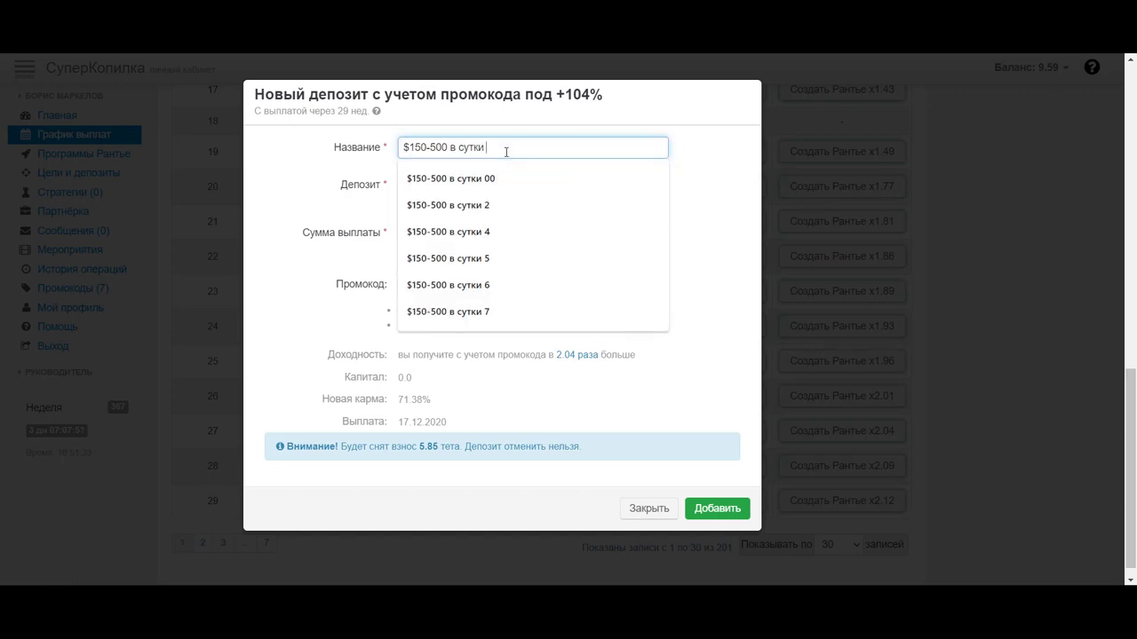
text(000)
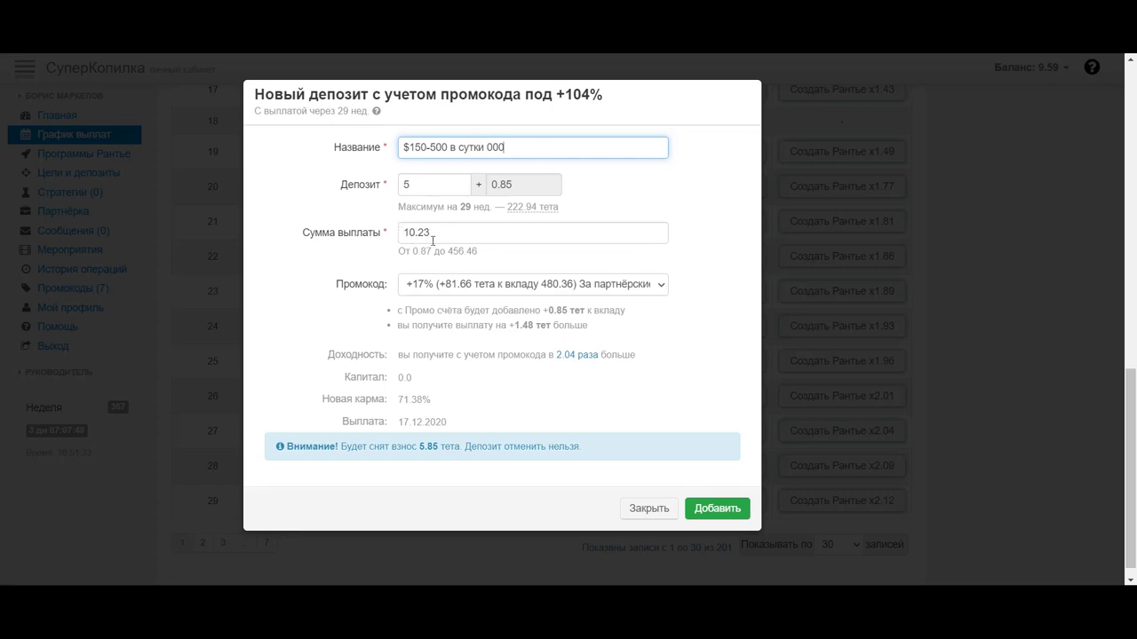
click(716, 509)
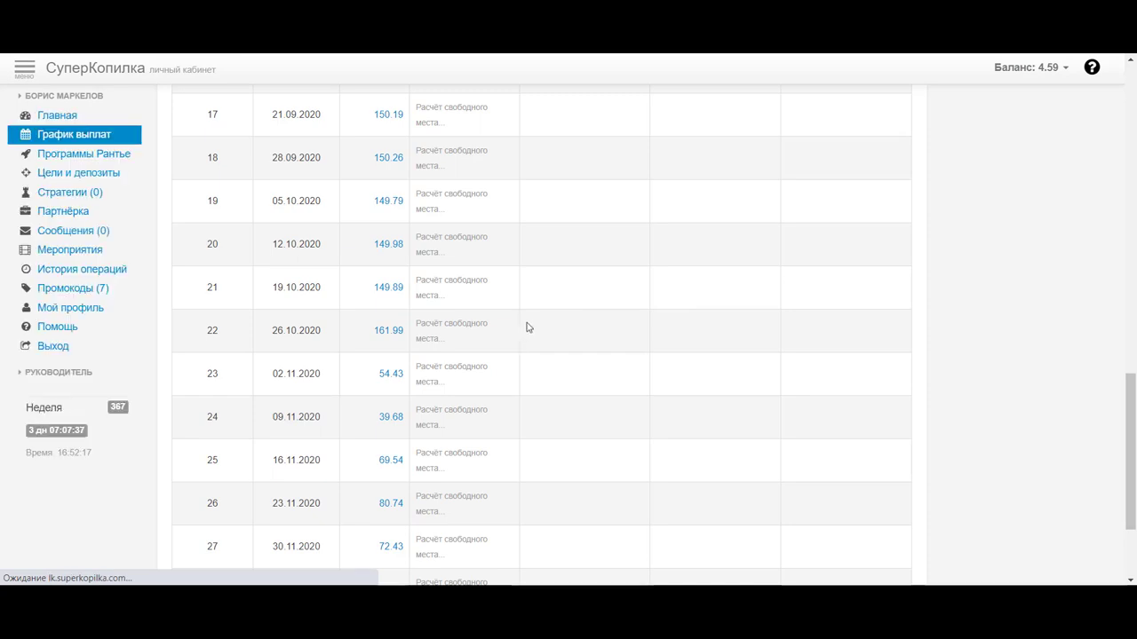
- Start a new rentier programme for week 29 and name it "$150-500 в сутки 0000"
scroll(579, 329, down, 1)
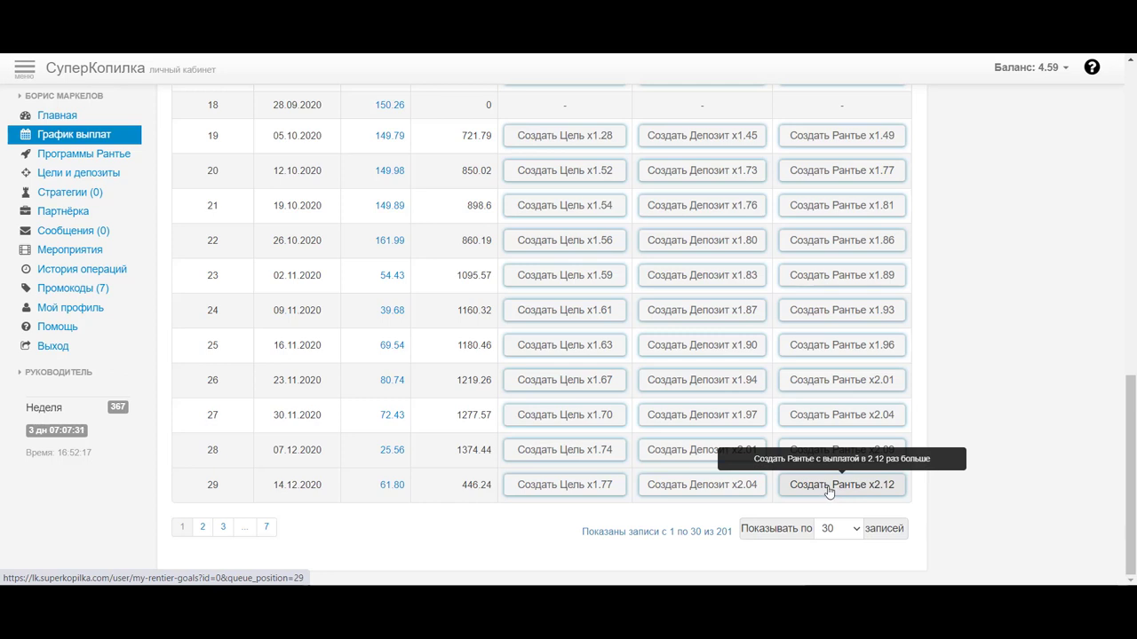
click(885, 488)
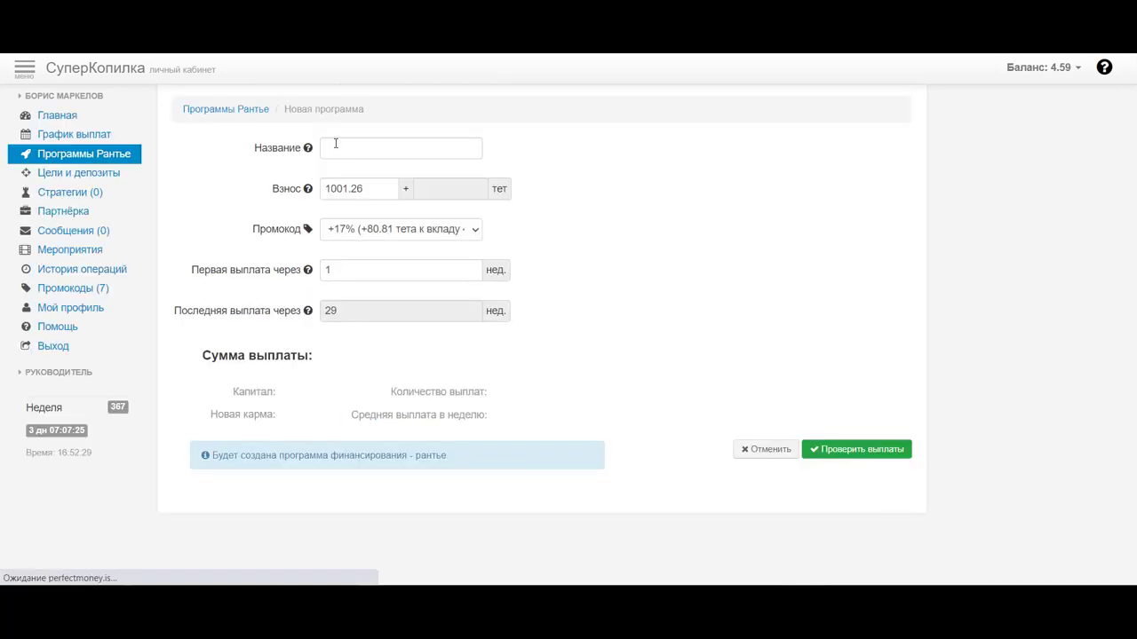
click(346, 147)
click(366, 175)
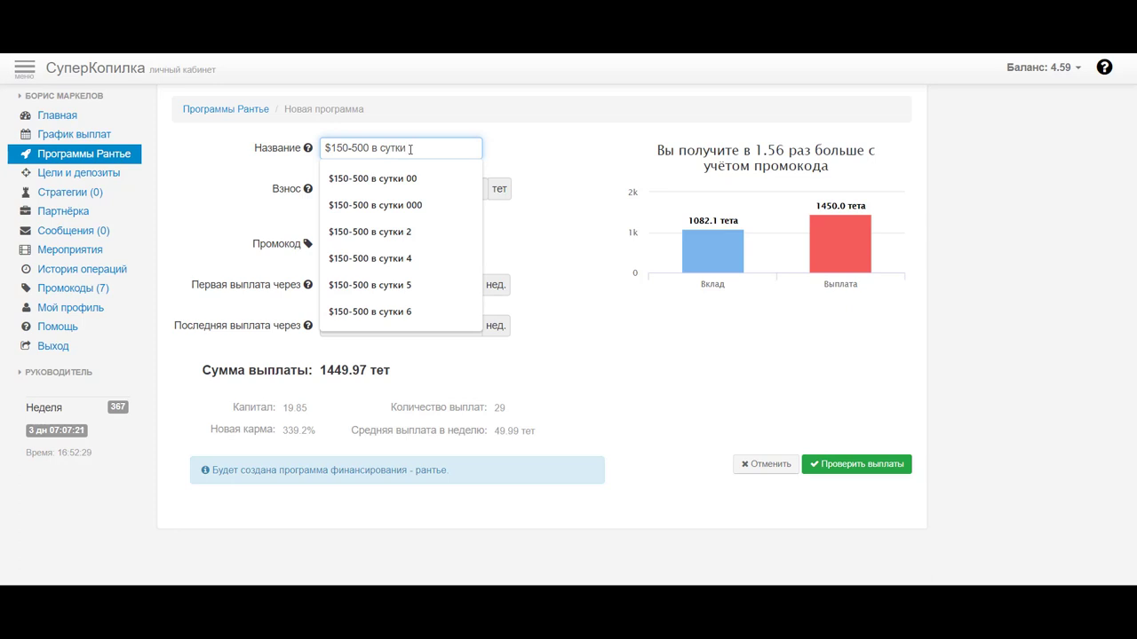
text(0000)
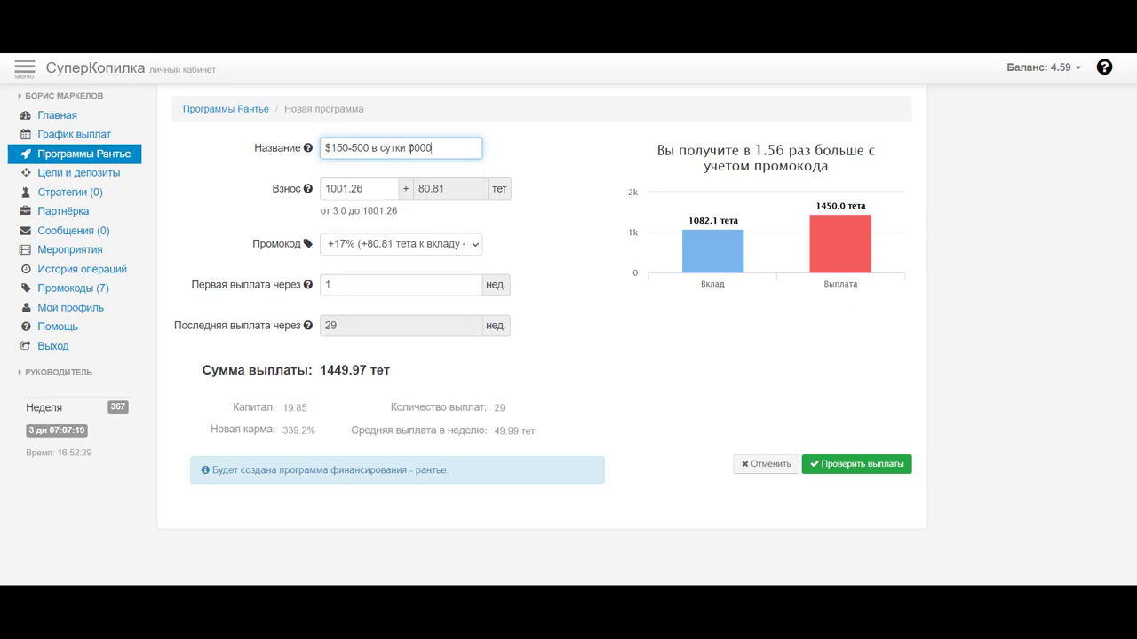
- Set the rentier programme's contribution to 4.59
double_click(379, 188)
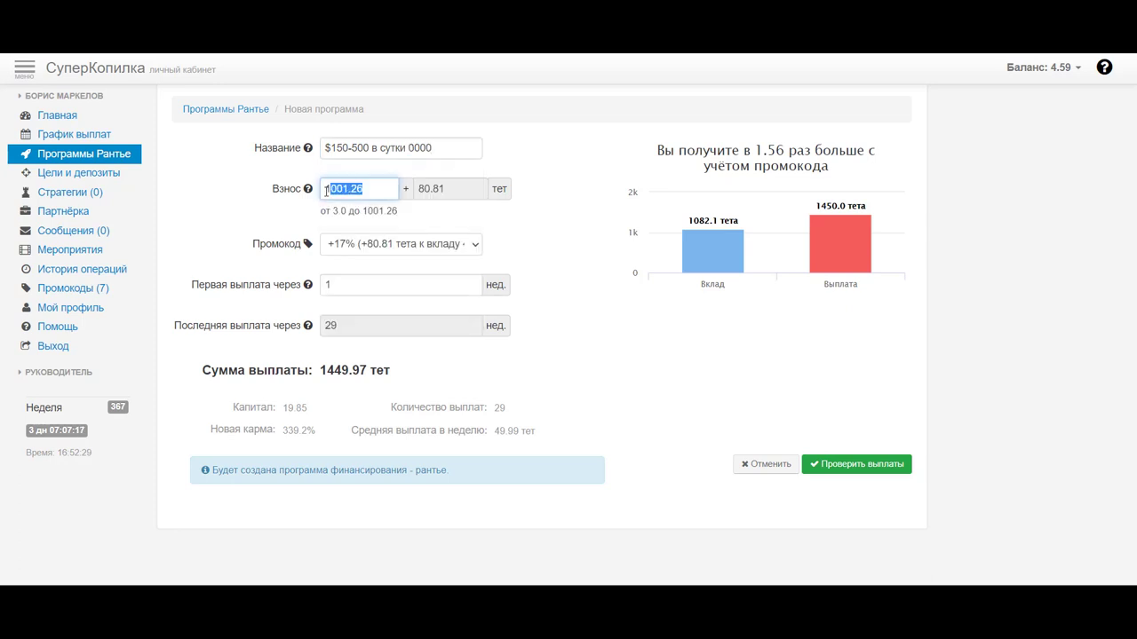
text(4,)
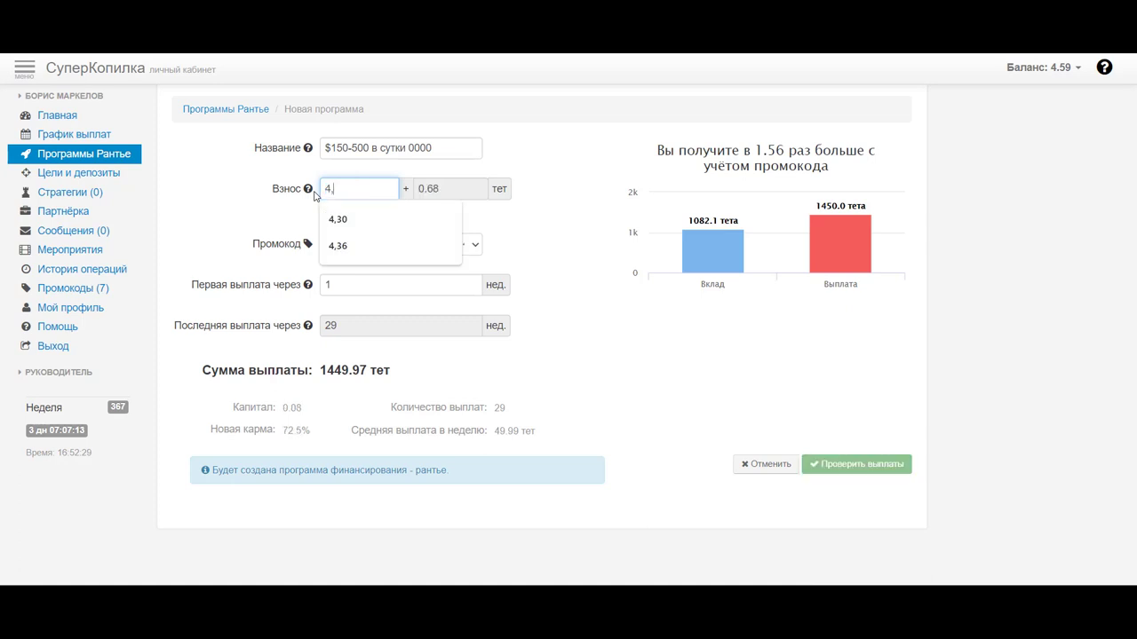
key(BackSpace)
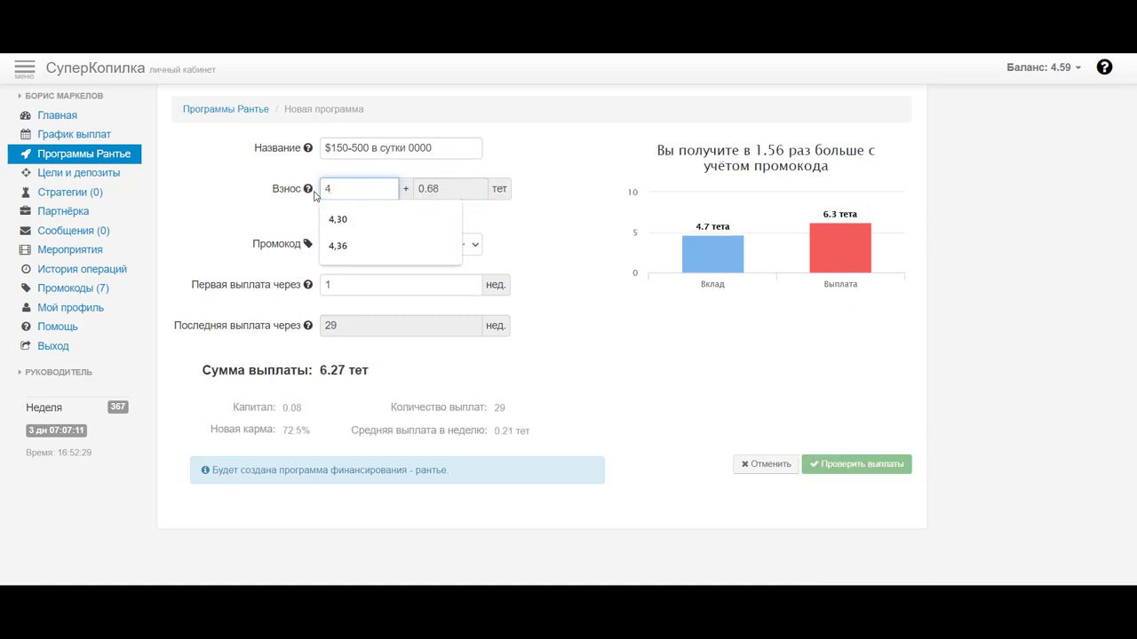
text(.)
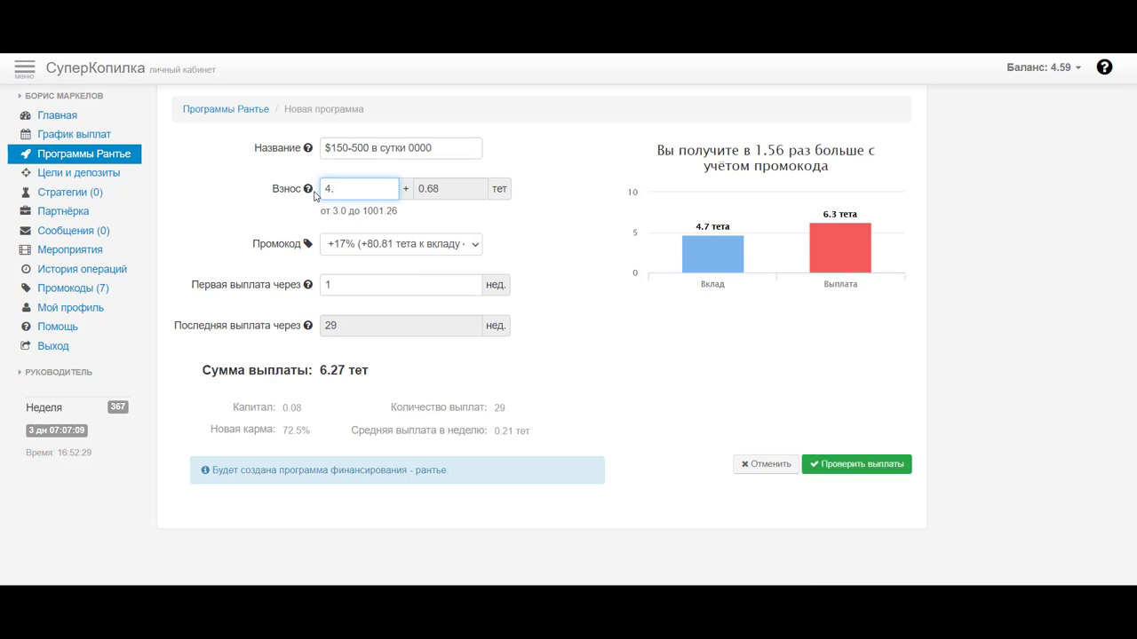
text(59)
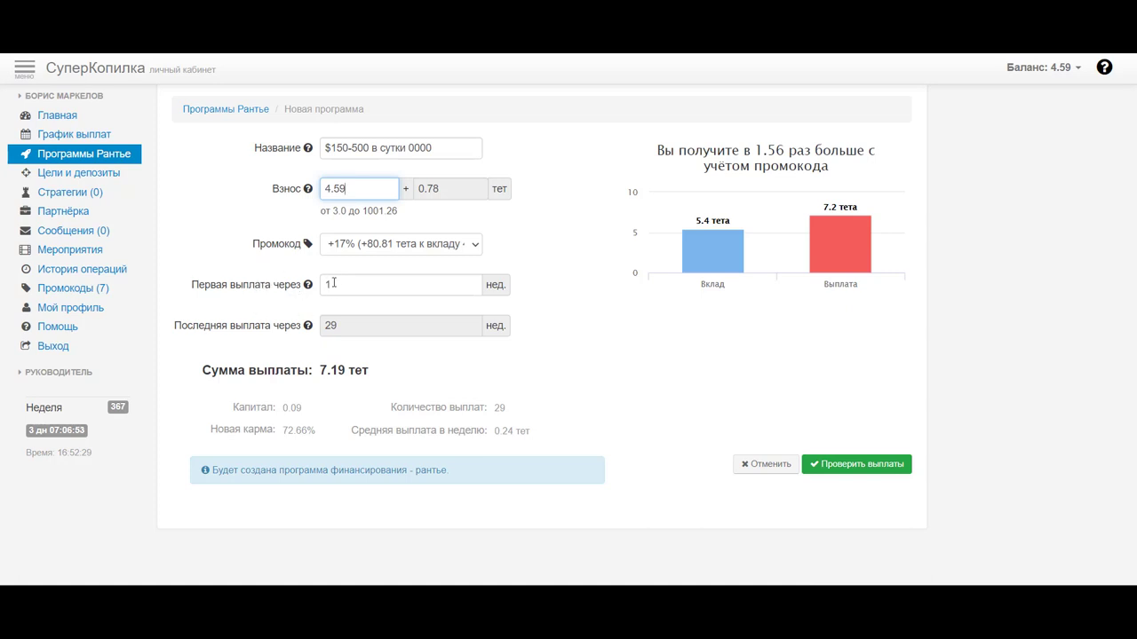
- Try first payout delays of 23, 6 and 26 weeks to compare the programme's projected returns
drag(338, 284, 313, 285)
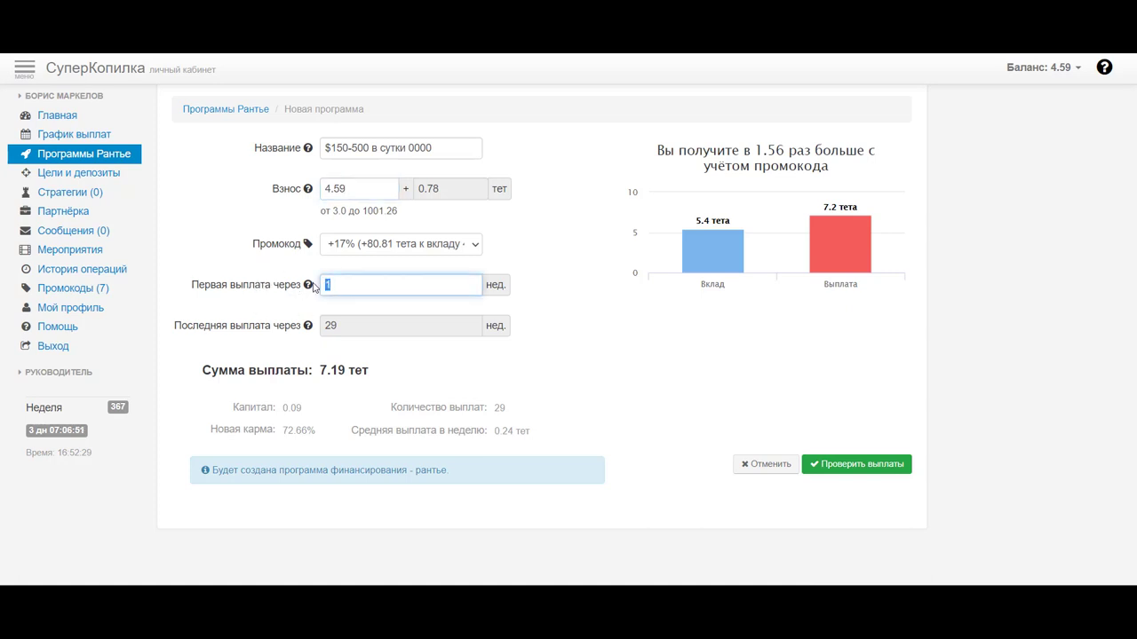
text(23)
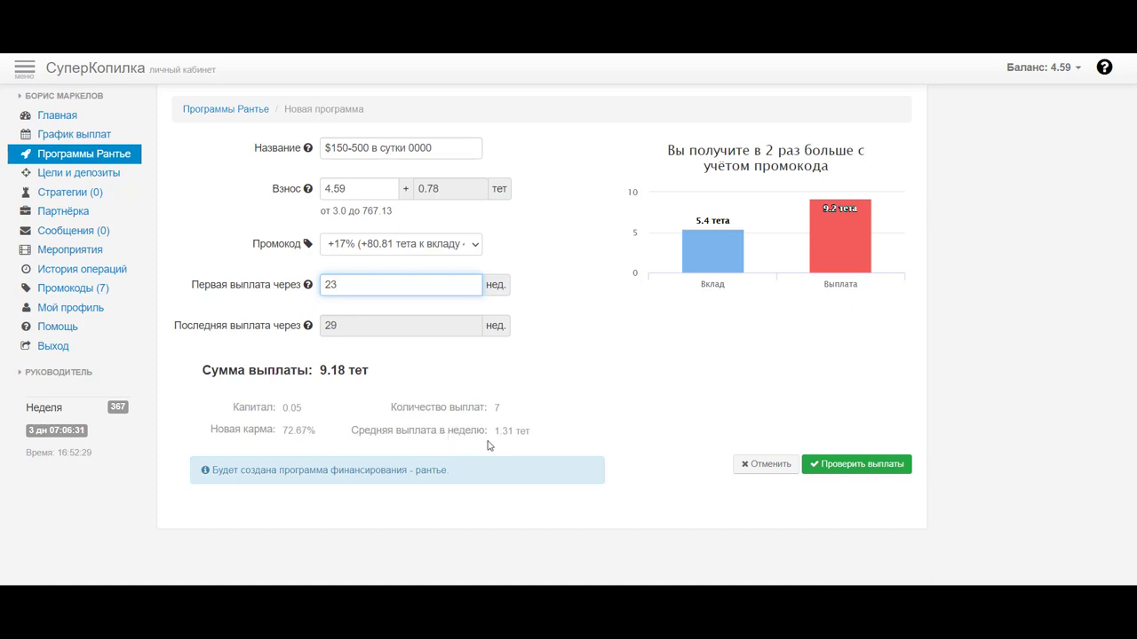
double_click(336, 284)
text(6)
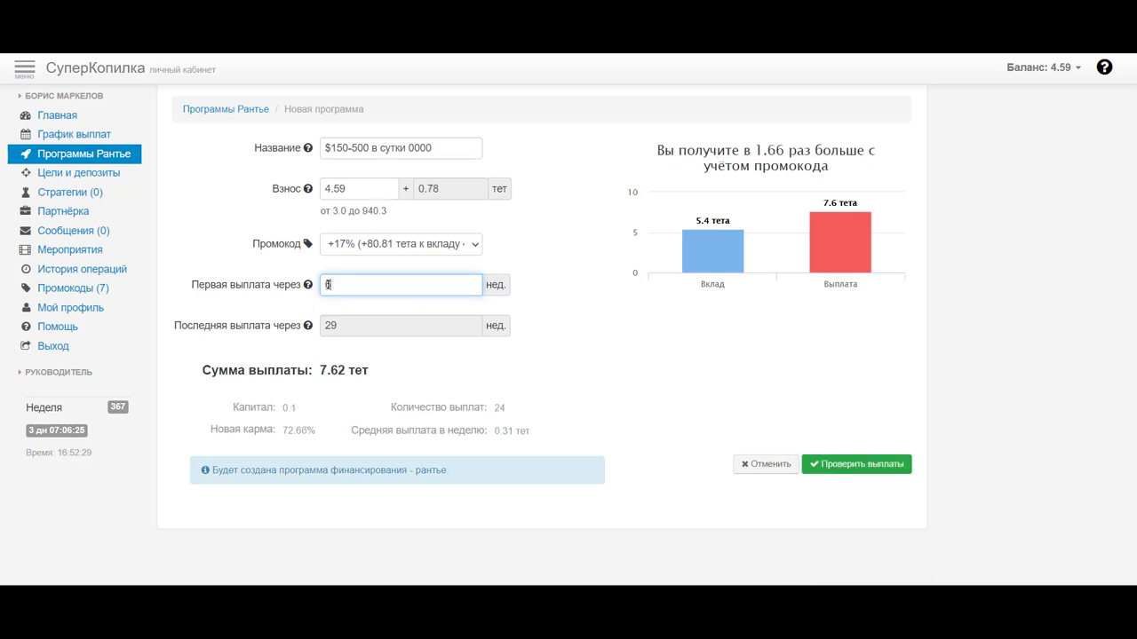
text(26)
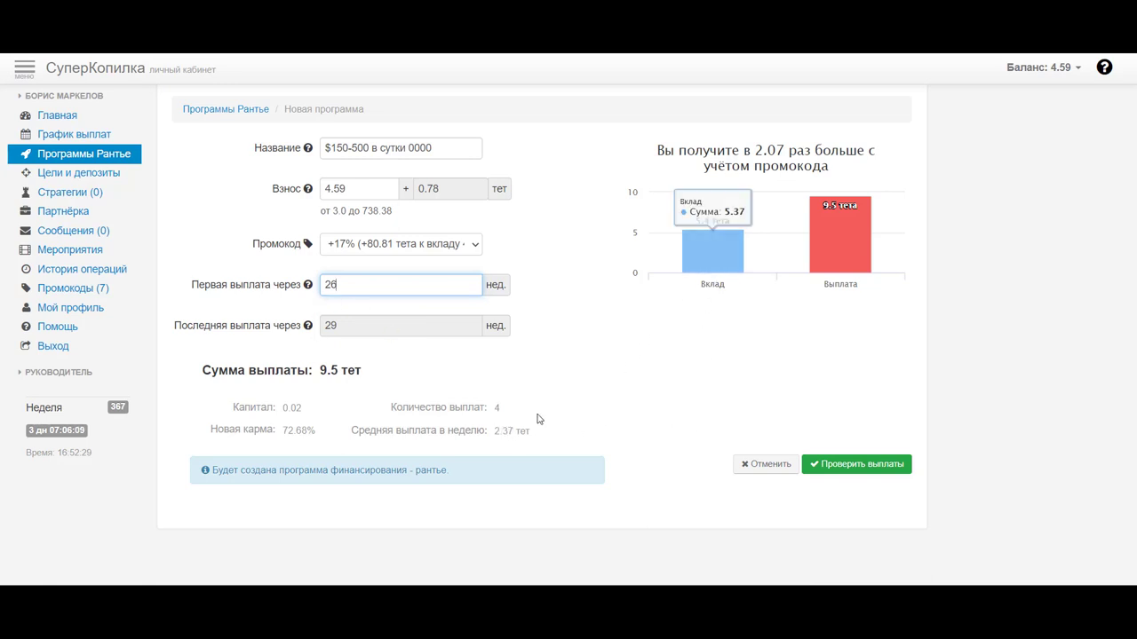
mouse_move(711, 251)
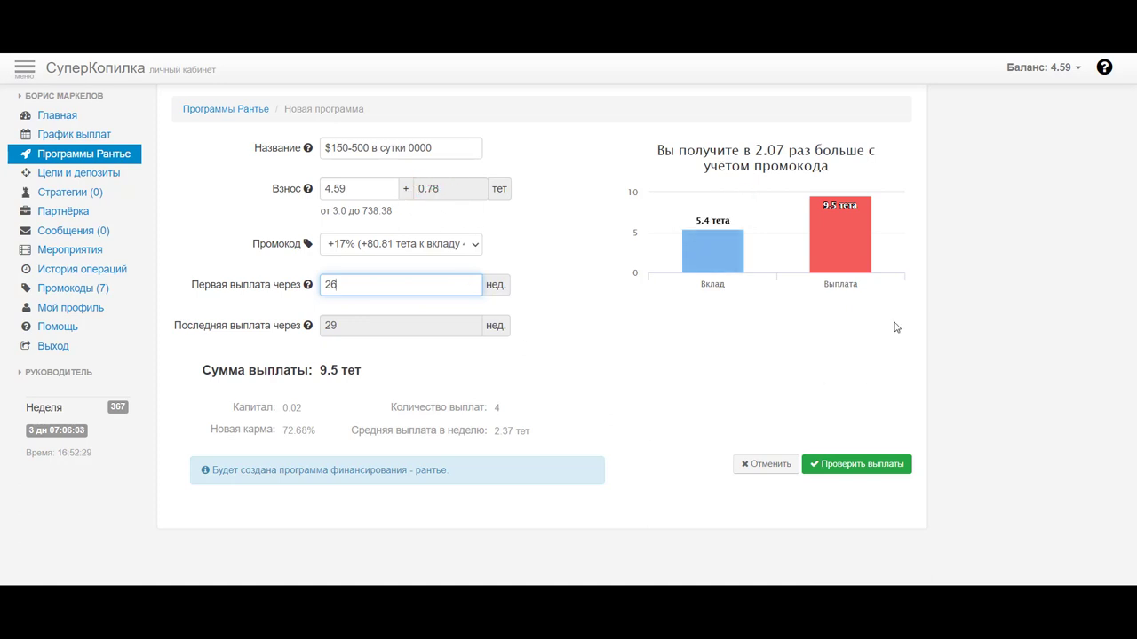
mouse_move(822, 230)
- Set the rentier programme's first payout to start after 23 weeks
drag(343, 282, 323, 284)
text(2)
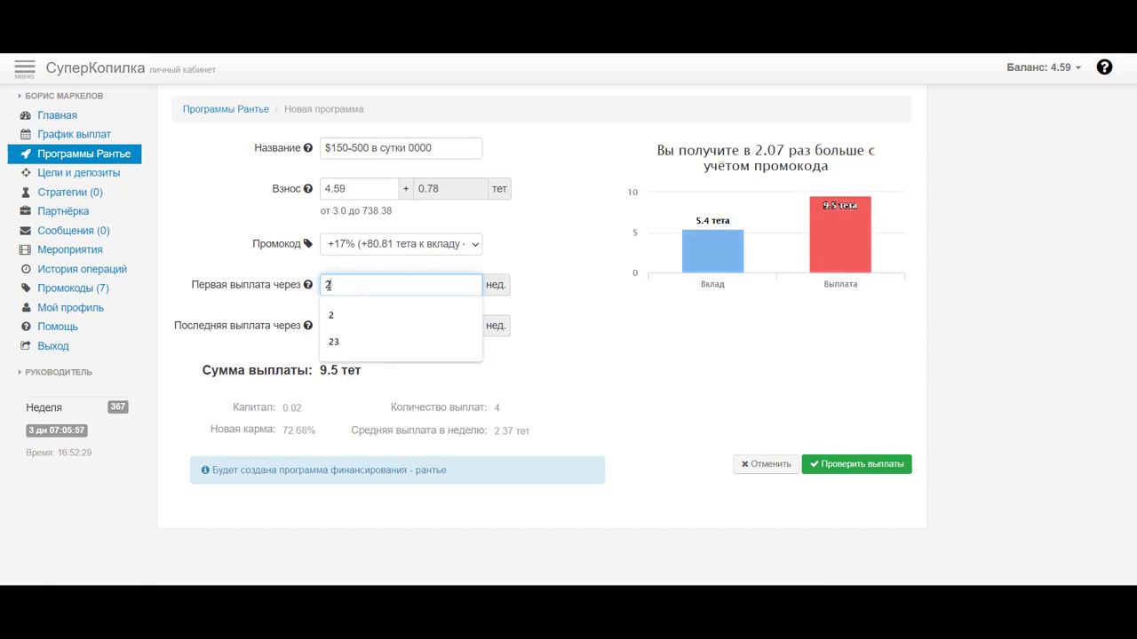
text(3)
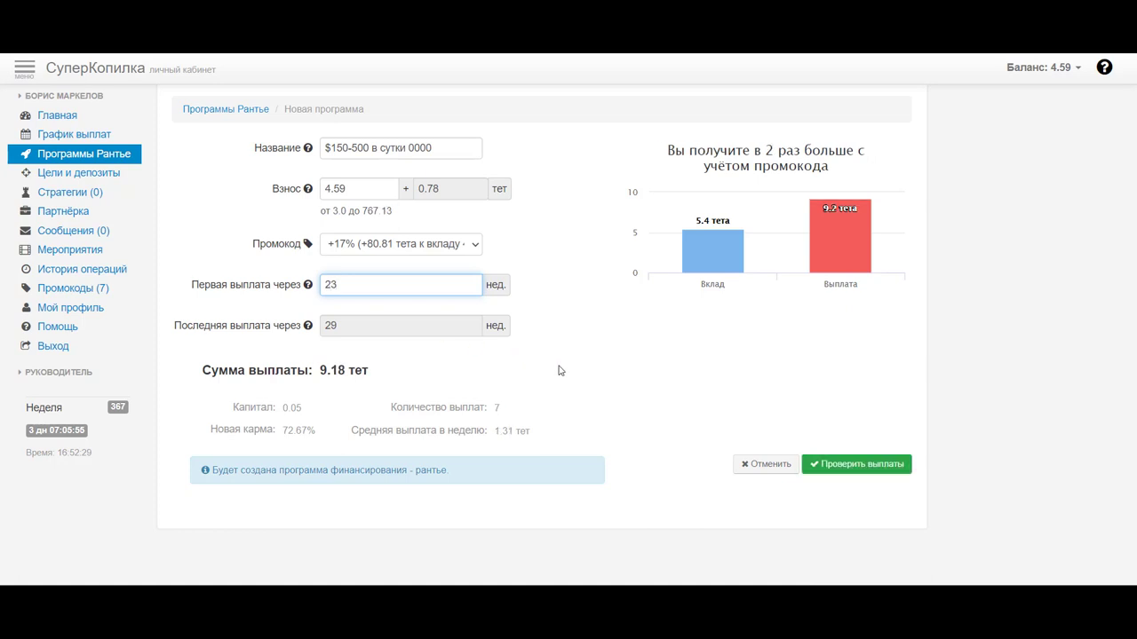
click(560, 371)
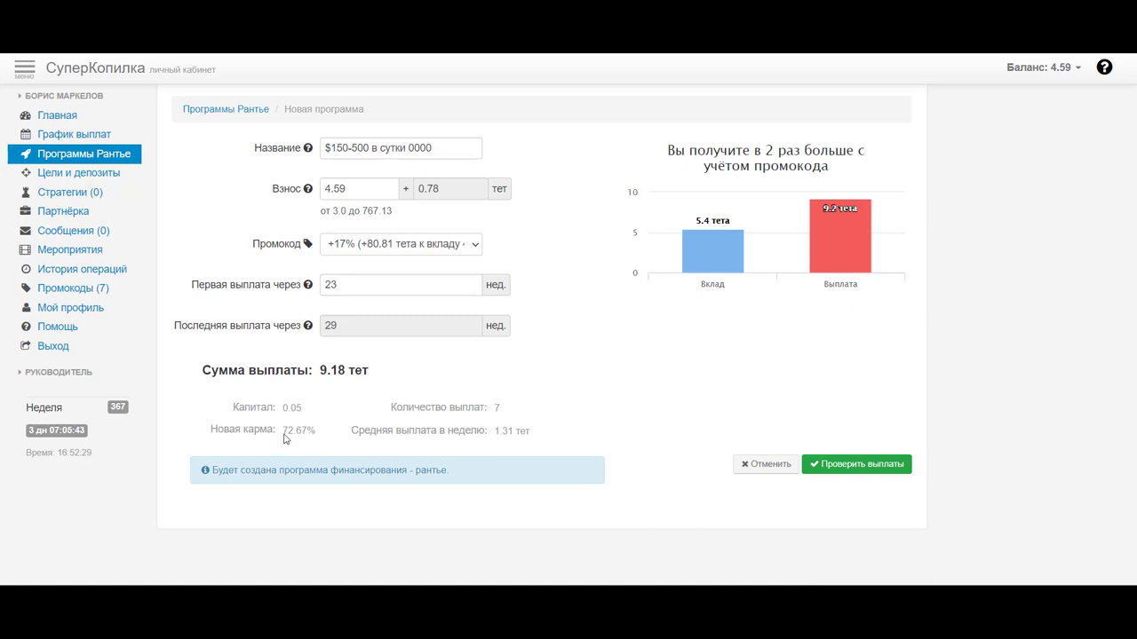
- Check the rentier programme's planned payouts and create the programme
click(853, 464)
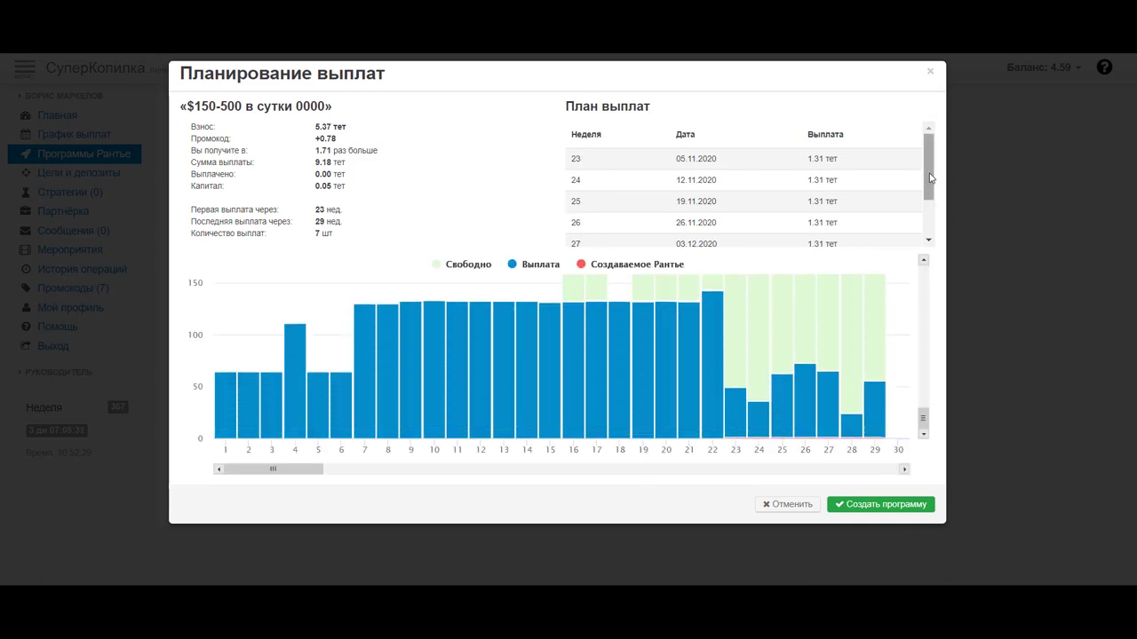
mouse_move(925, 178)
mouse_down()
mouse_move(934, 220)
mouse_move(937, 165)
mouse_up()
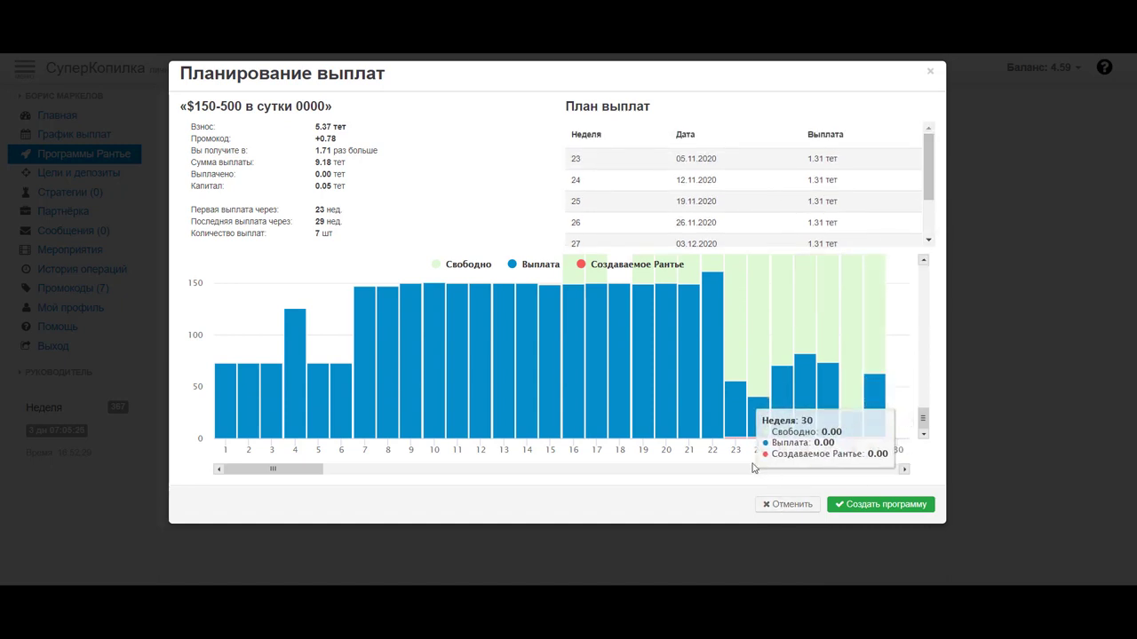
click(882, 505)
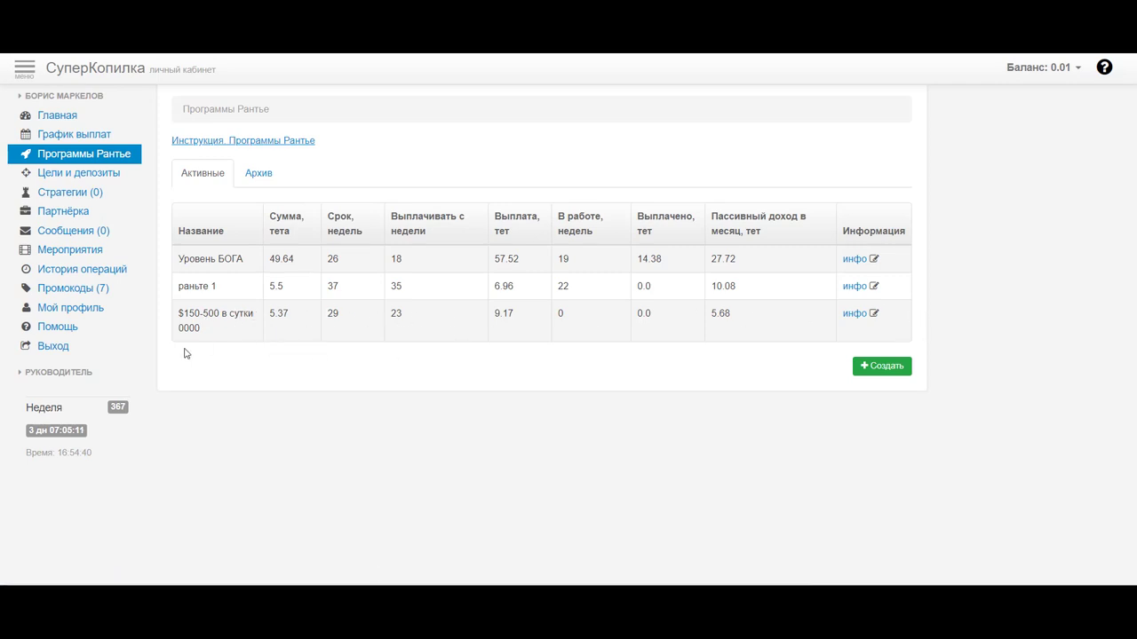
- Return to the payout schedule and examine the chart value for week 29 and the payout breakdowns of the weeks from 22 to 29
click(67, 136)
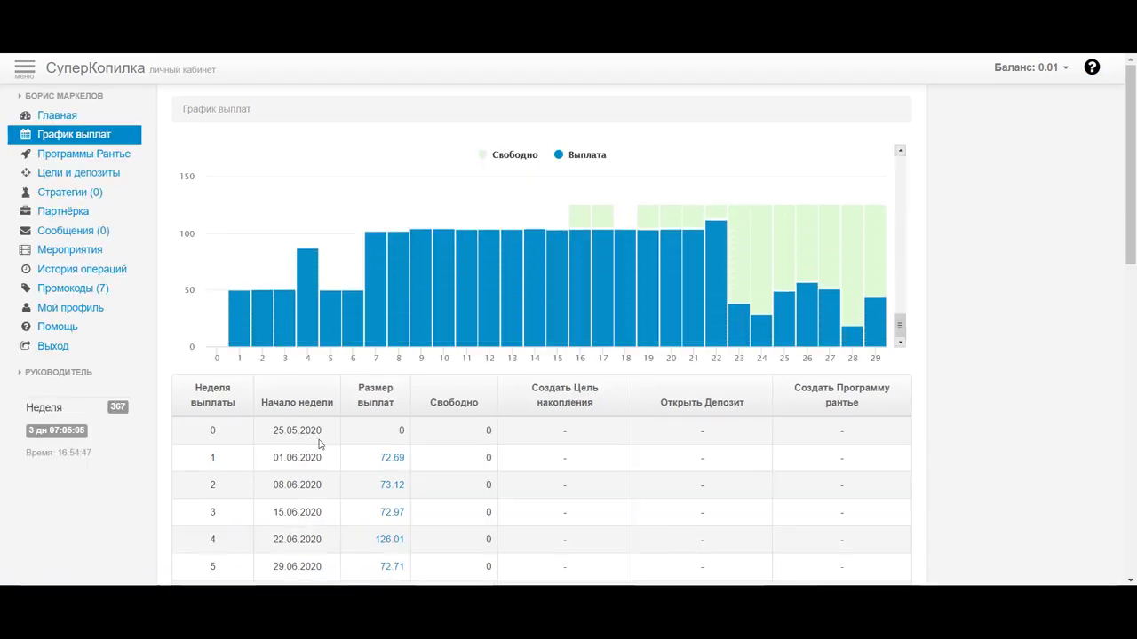
scroll(321, 441, down, 1)
mouse_move(880, 253)
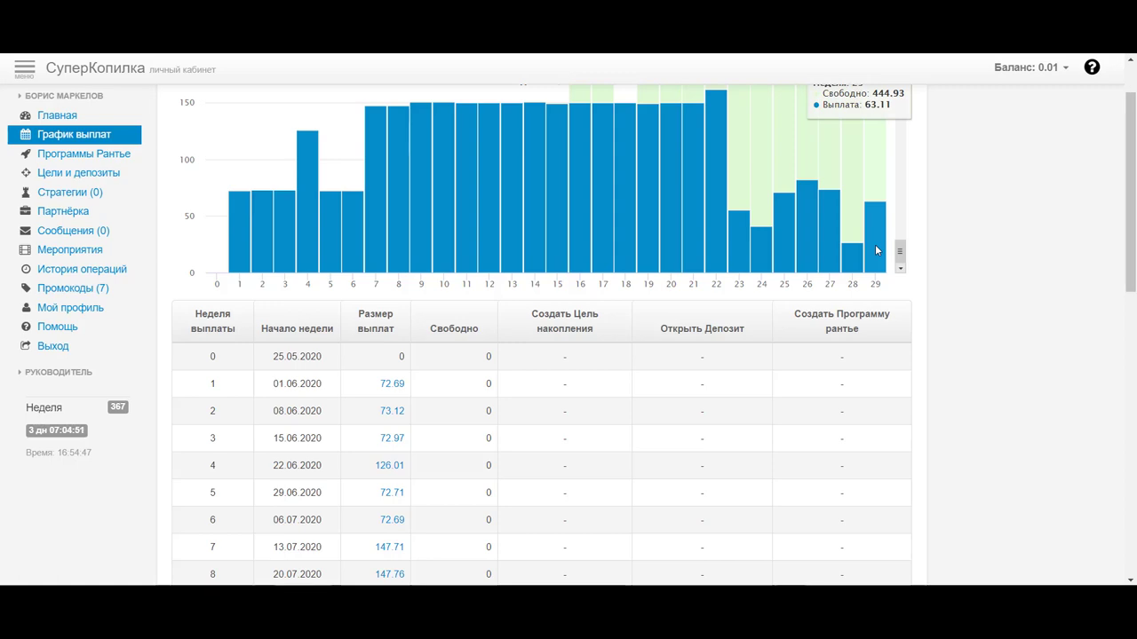
scroll(997, 273, down, 7)
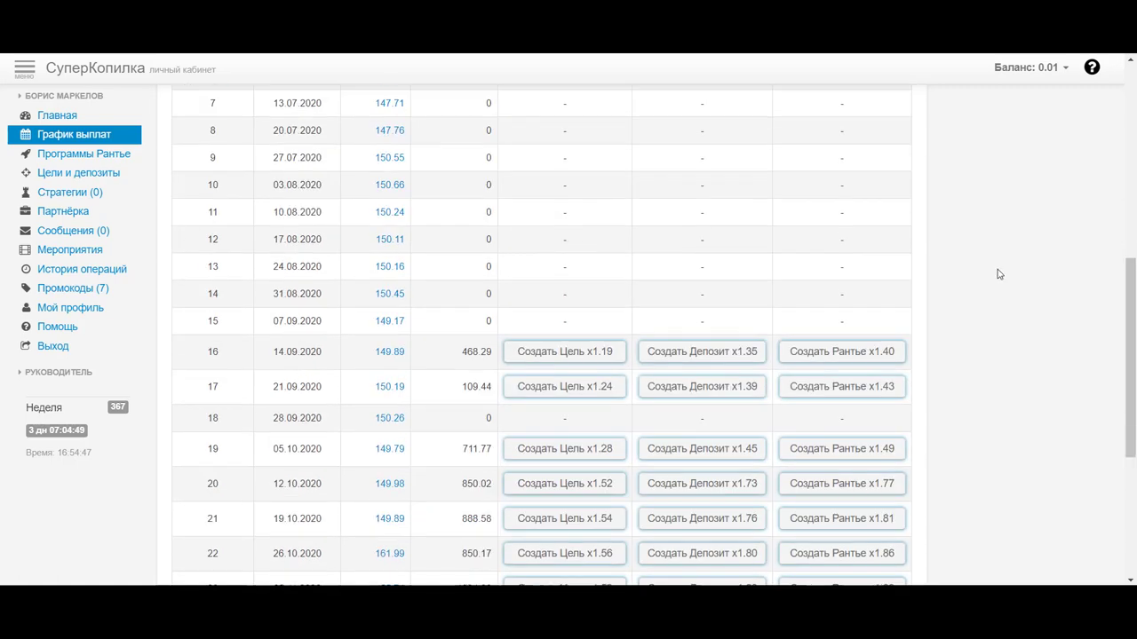
scroll(999, 275, down, 2)
click(391, 487)
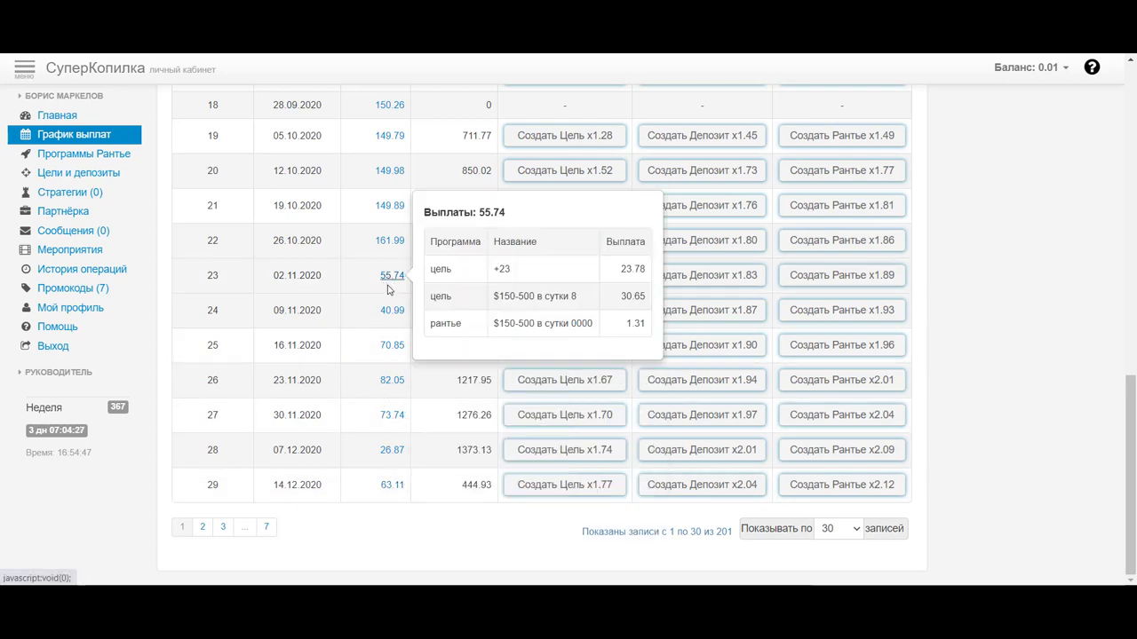
mouse_move(393, 323)
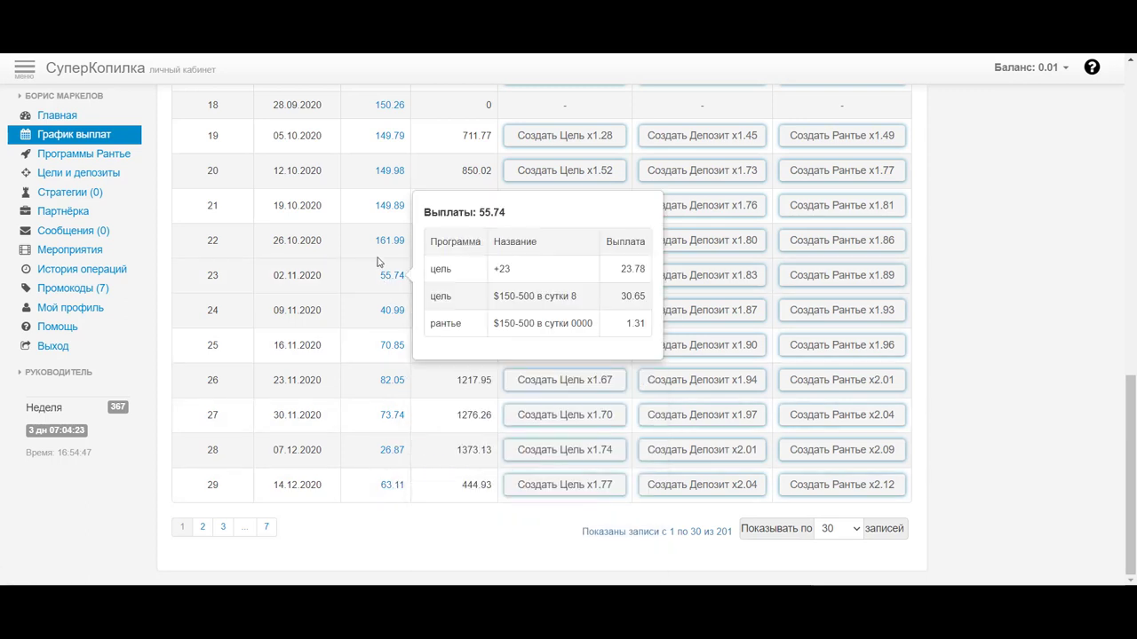
mouse_move(384, 241)
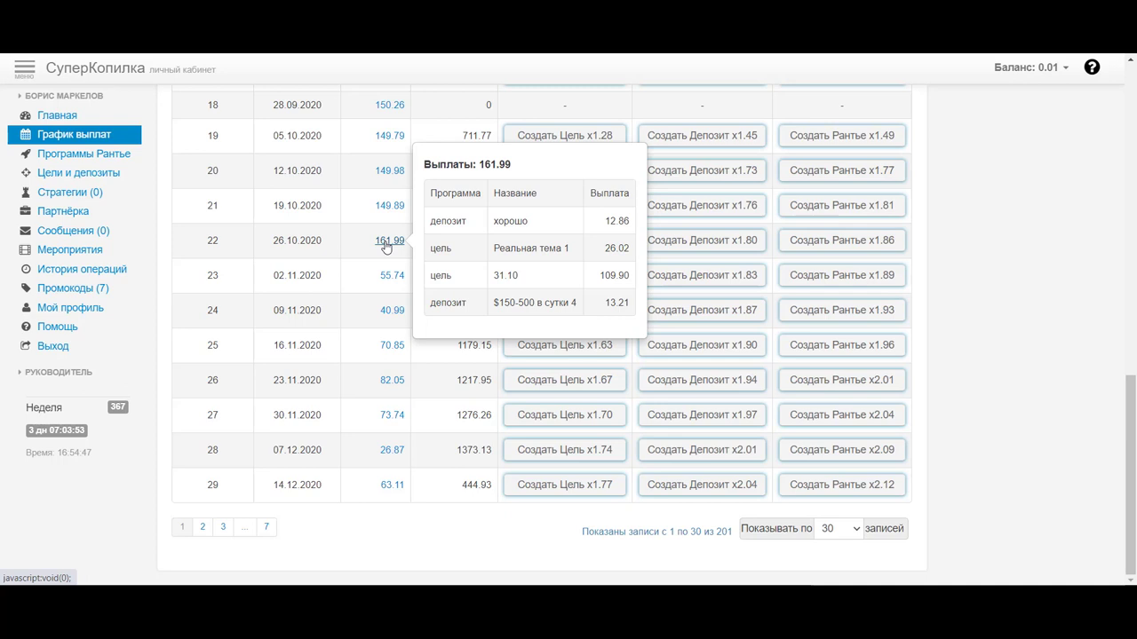
- Open the operations history and examine the balance operations day by day from 28.05.2020 back to 25.05.2020
click(114, 272)
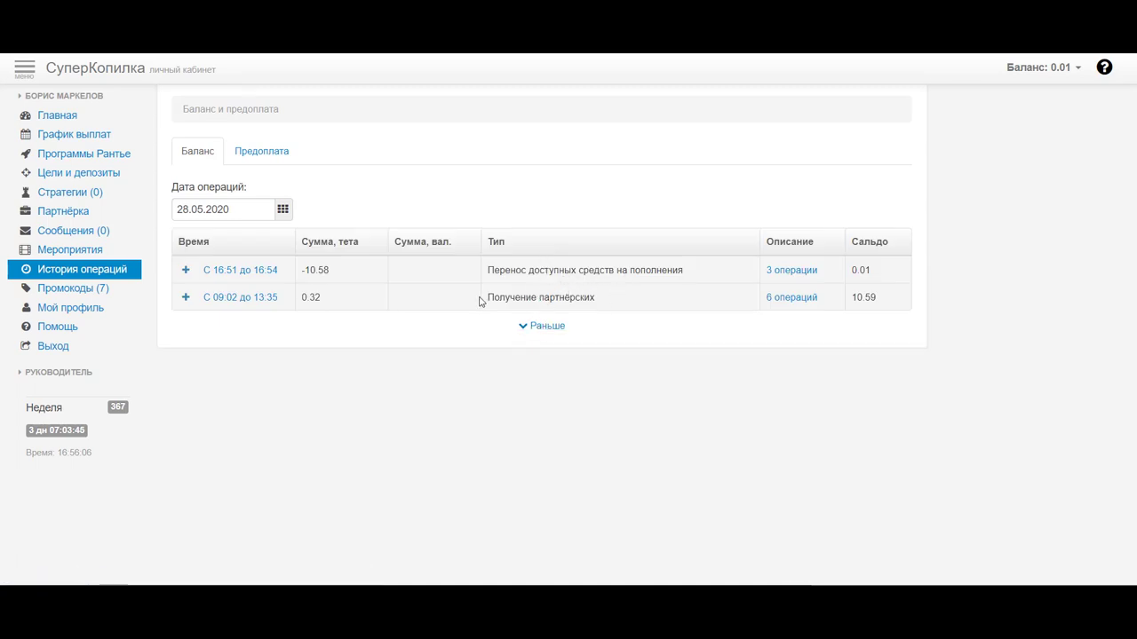
click(537, 330)
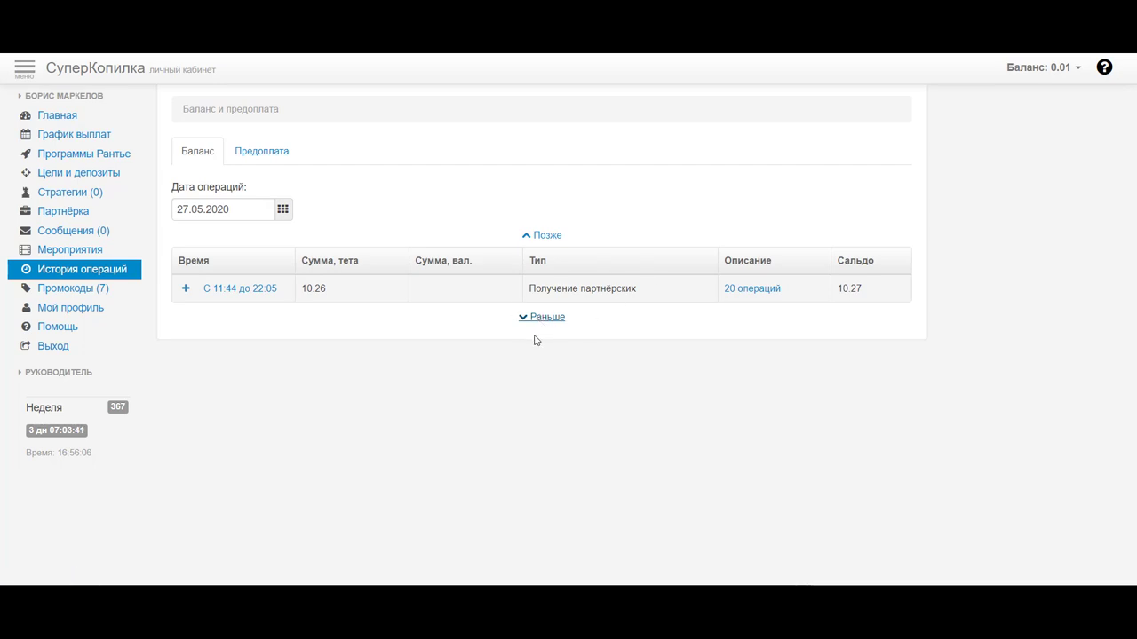
click(543, 324)
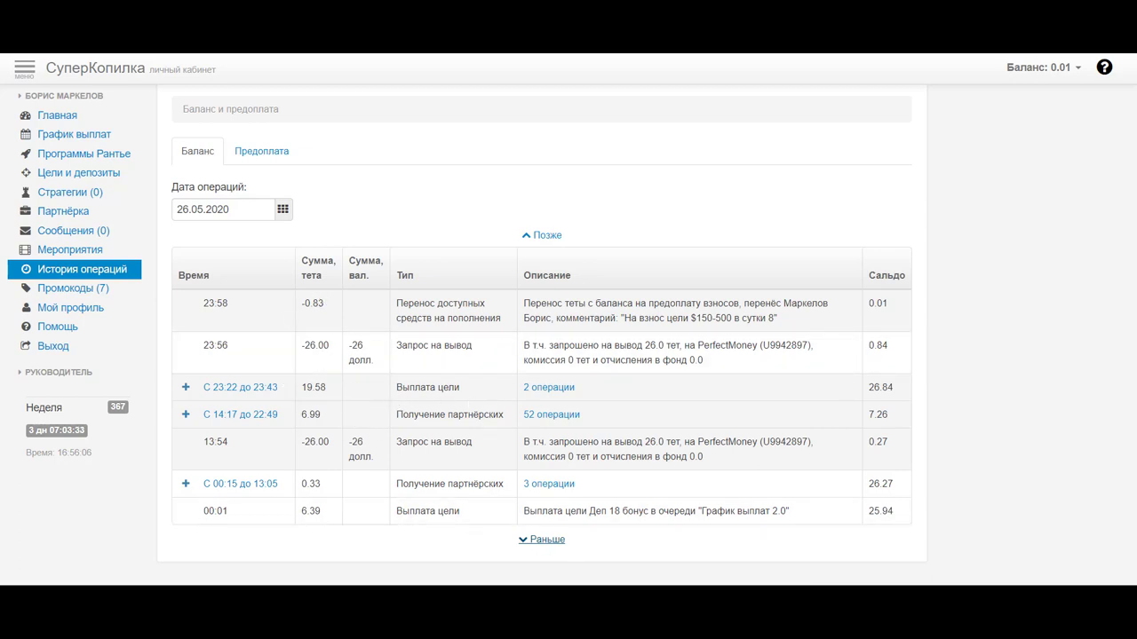
click(538, 542)
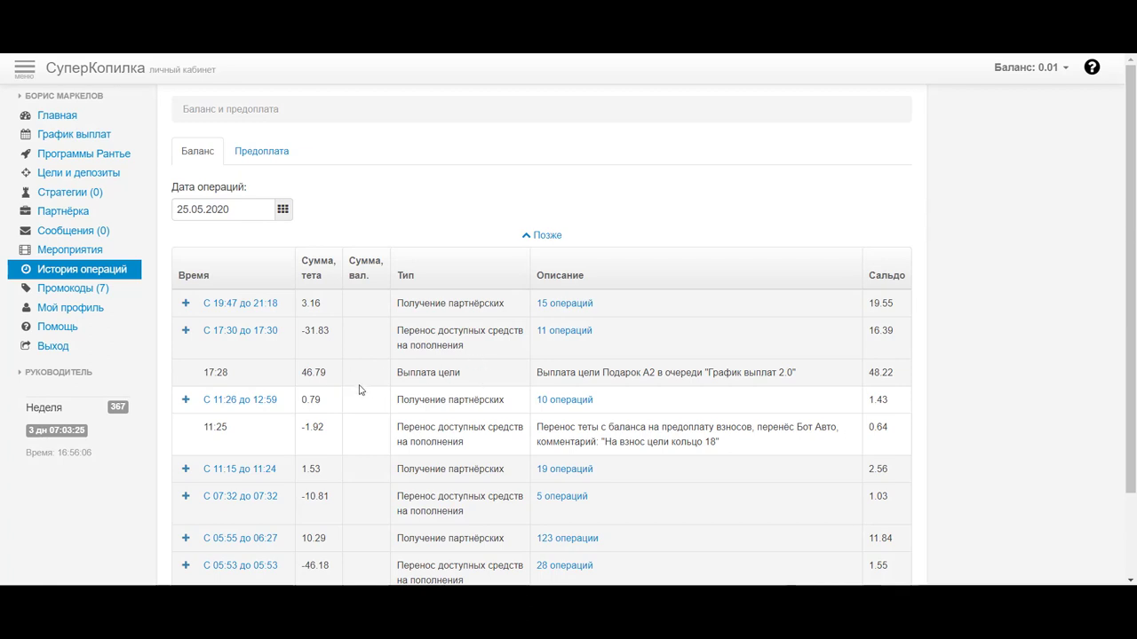
scroll(368, 399, down, 2)
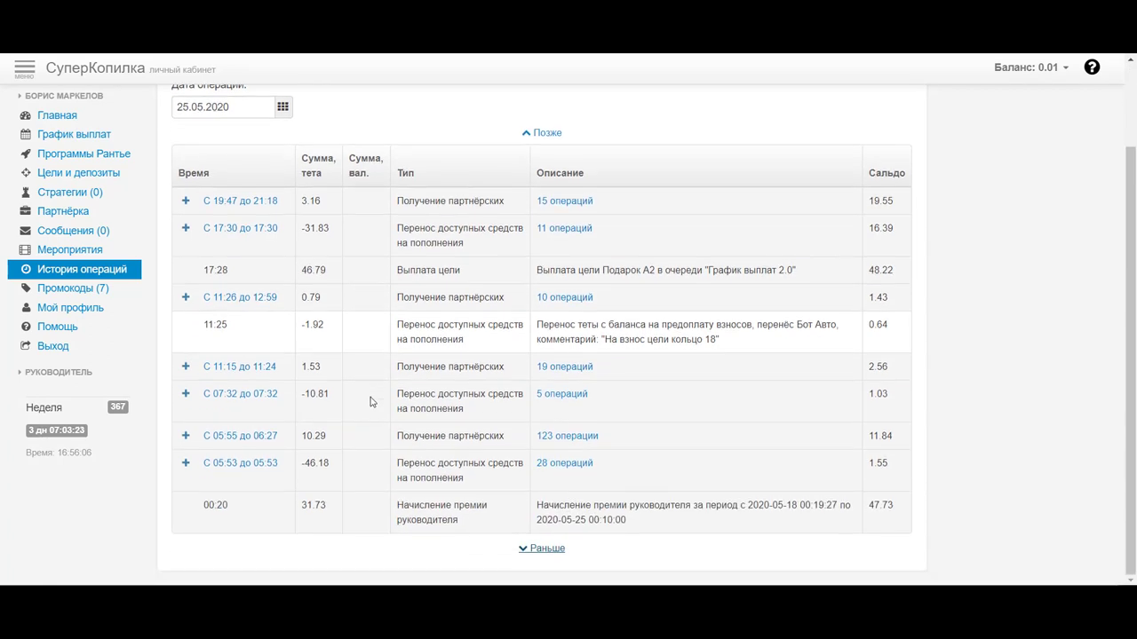
scroll(371, 406, up, 2)
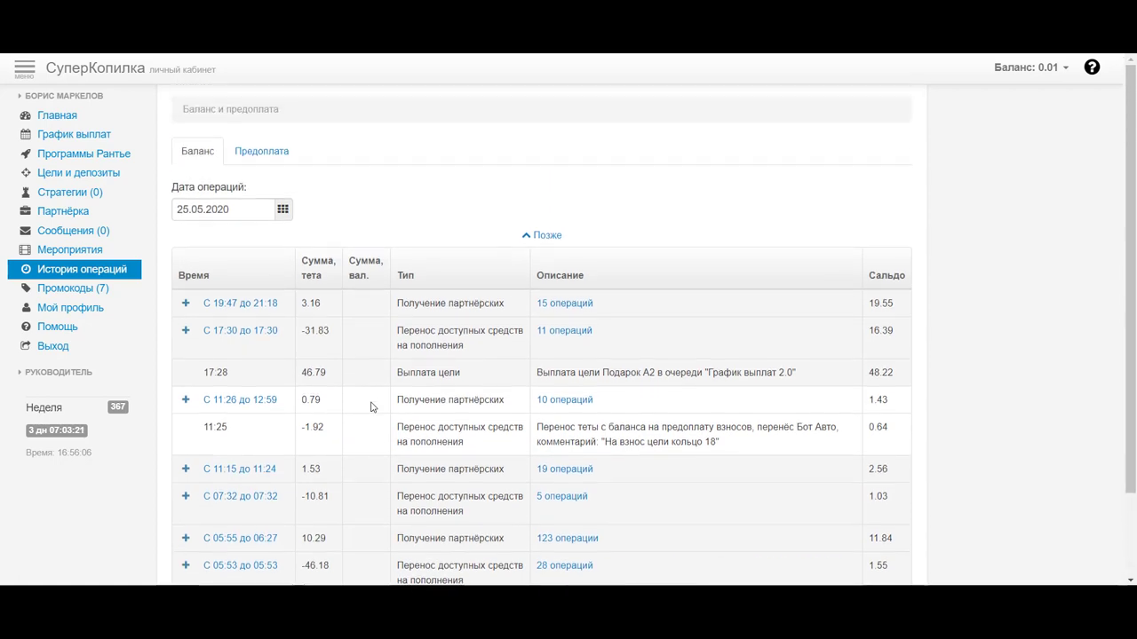